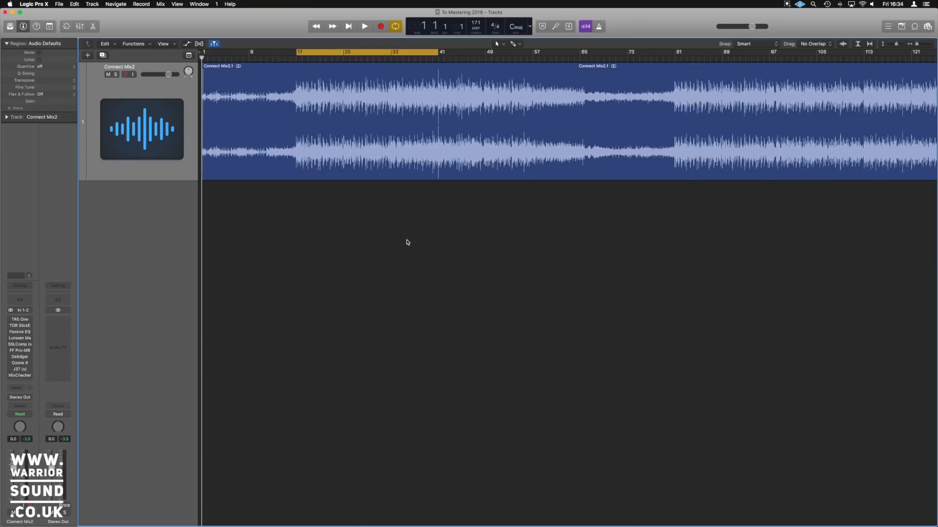
# Play part of the mix, stop playback, and display the TR5 One plug-in window in its compact form without the host header.
pyautogui.press('space')
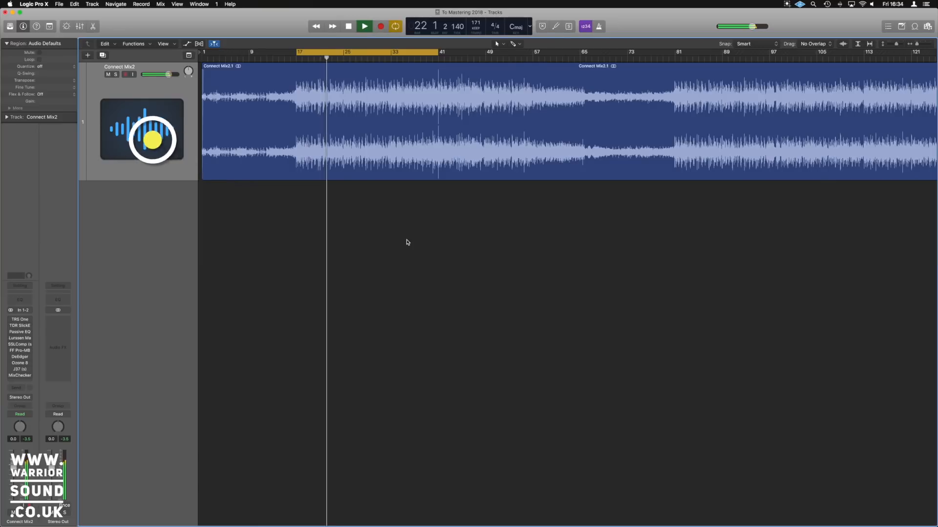
pyautogui.press('space')
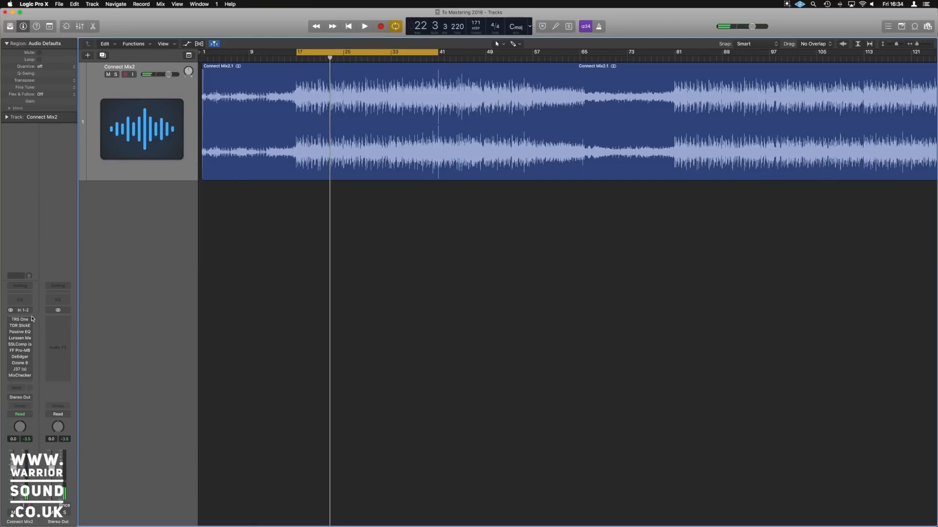
pyautogui.press('v')
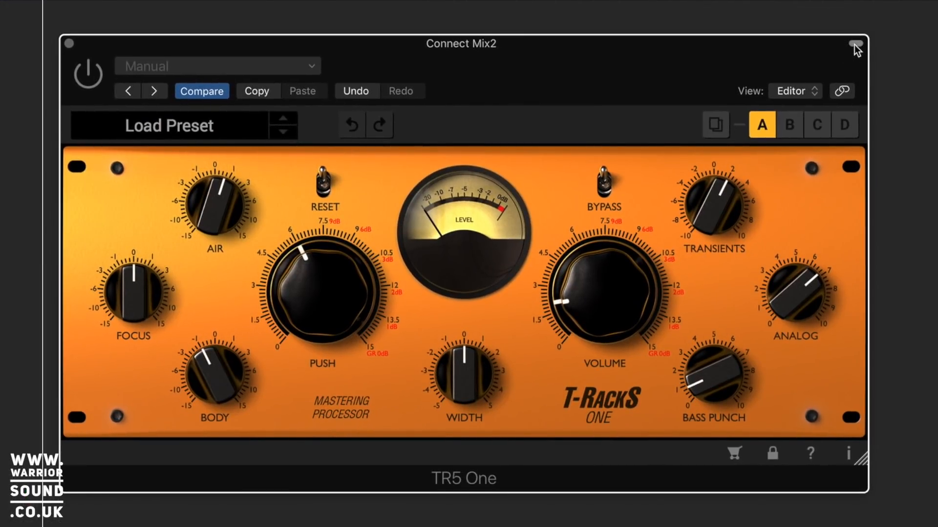
pyautogui.click(855, 44)
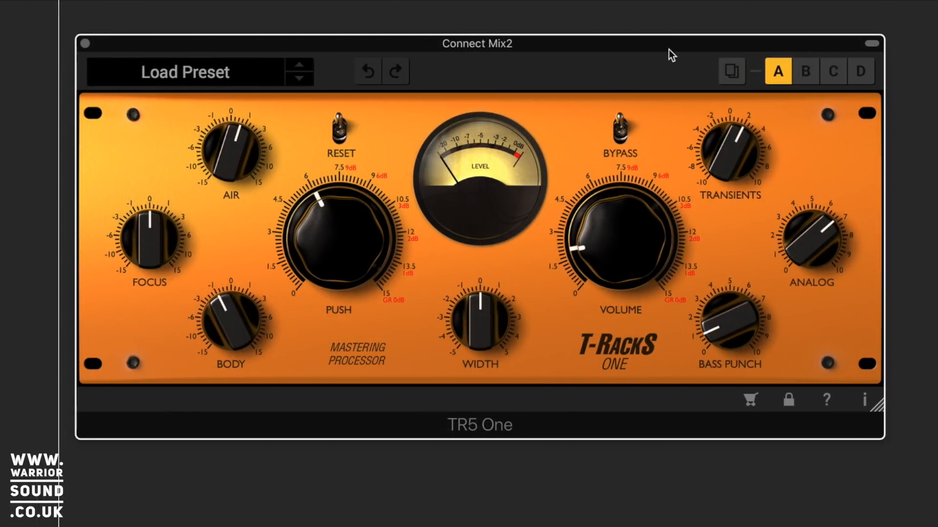
pyautogui.click(644, 47)
pyautogui.moveTo(660, 40); pyautogui.dragTo(657, 40)
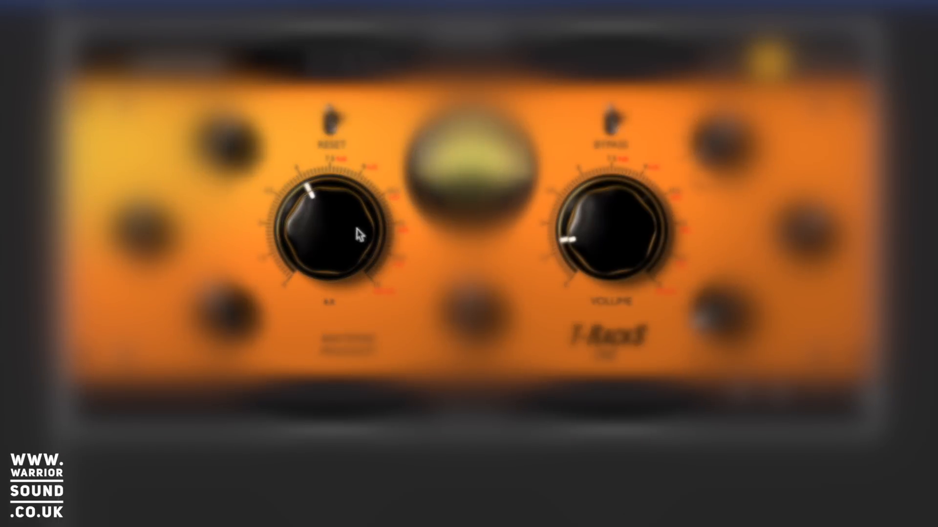
# Sweep the TR5 One Air control down to -15 and set it back to about 1 during playback.
pyautogui.moveTo(569, 249)
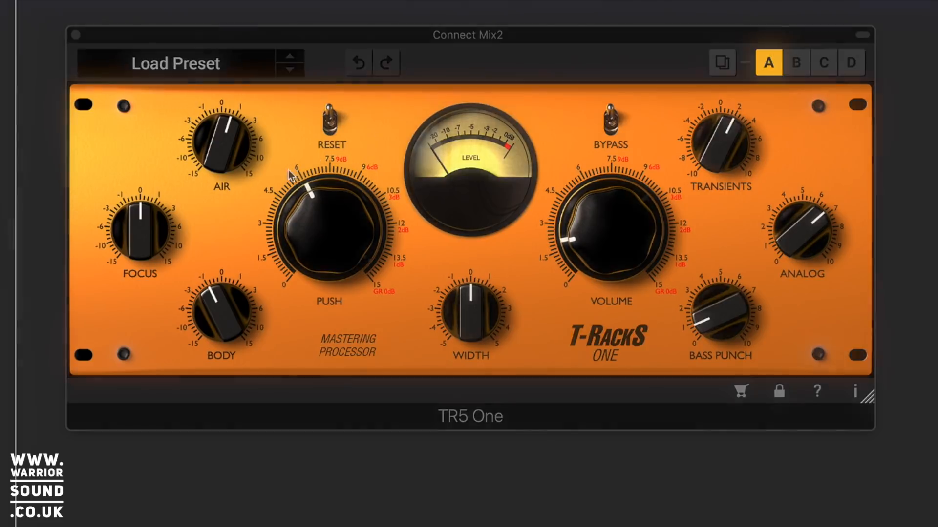
pyautogui.moveTo(228, 215)
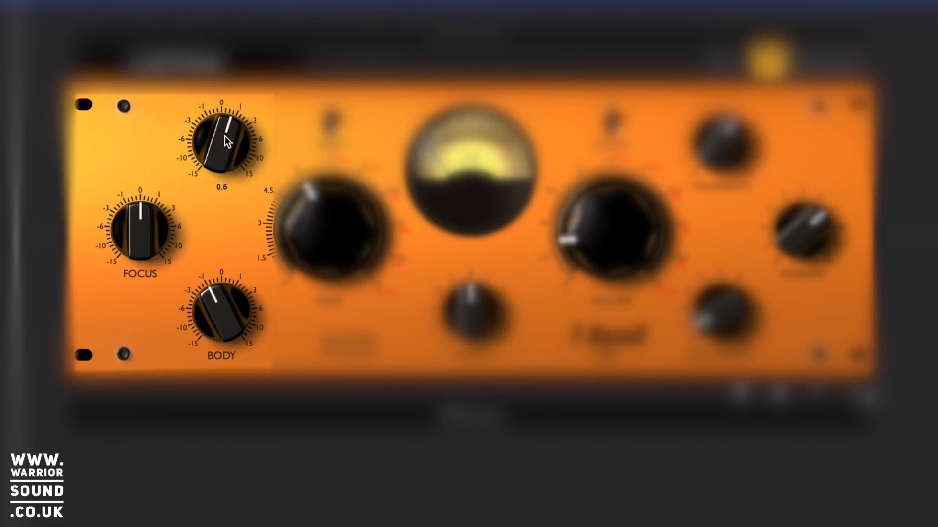
pyautogui.moveTo(204, 322)
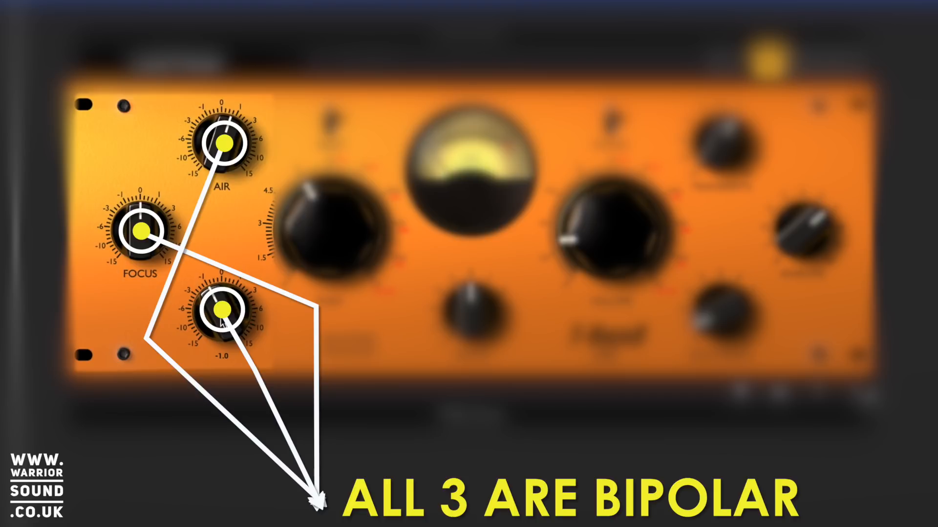
pyautogui.moveTo(139, 240)
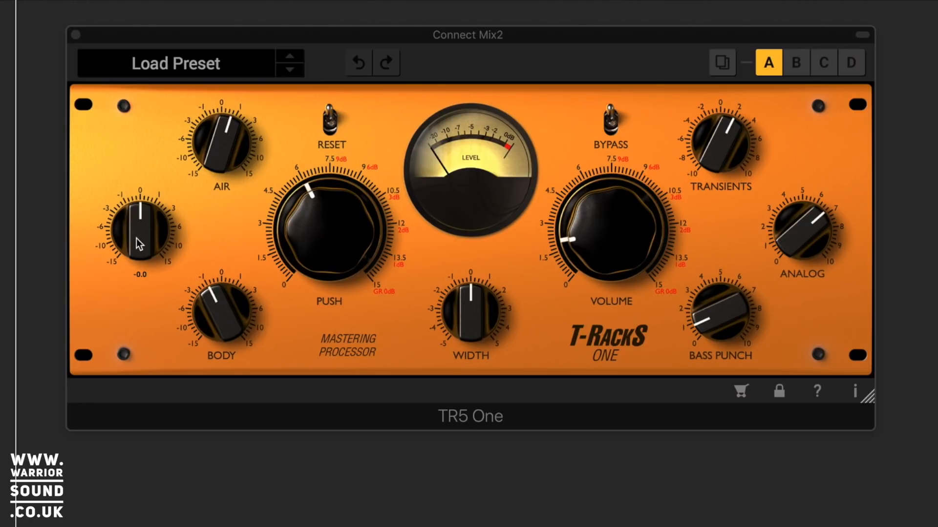
pyautogui.moveTo(219, 169)
pyautogui.moveTo(225, 135)
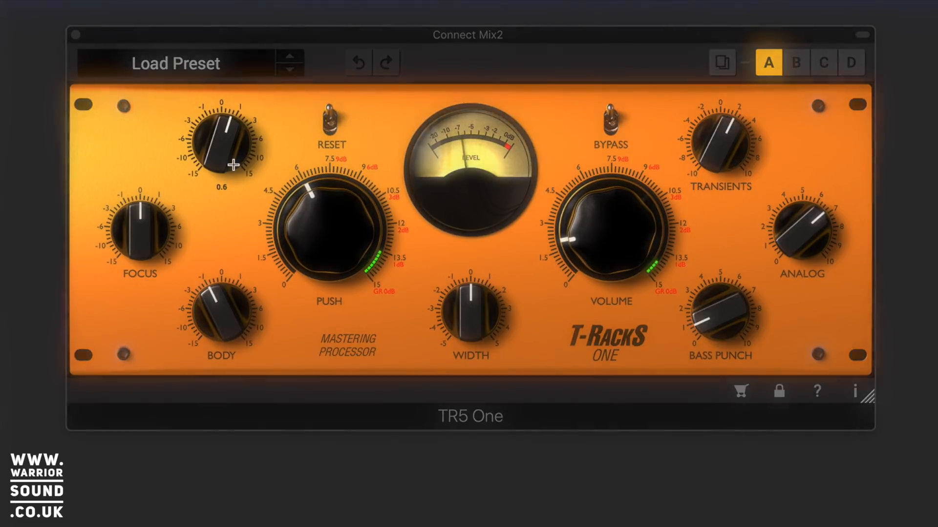
pyautogui.moveTo(226, 165)
pyautogui.mouseDown()
pyautogui.moveTo(224, 56)
pyautogui.moveTo(219, 103)
pyautogui.moveTo(241, 199)
pyautogui.moveTo(281, 283)
pyautogui.mouseUp()
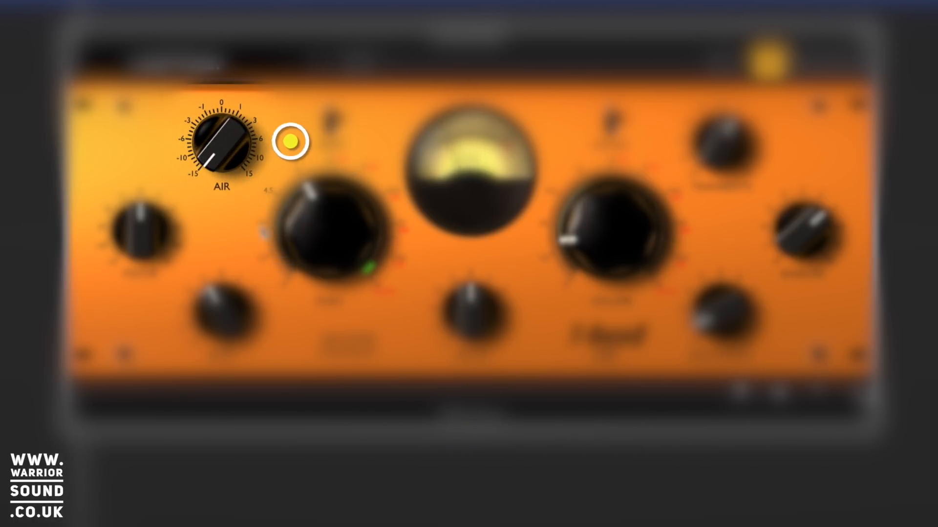
pyautogui.moveTo(221, 145); pyautogui.dragTo(222, 39)
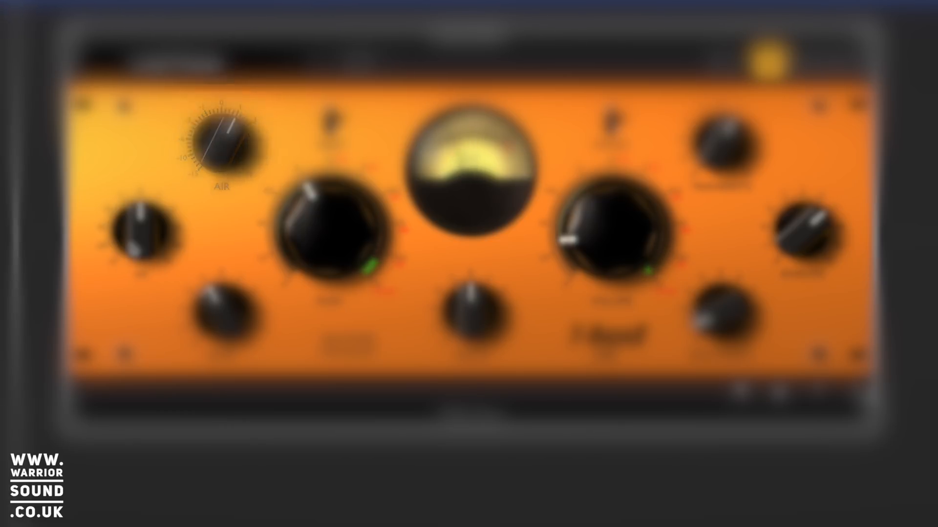
# Audition the Focus and Body controls, sweeping Body to -15.0 and 15.0 and returning it to -1.0.
pyautogui.moveTo(143, 245)
pyautogui.mouseDown()
pyautogui.moveTo(142, 189)
pyautogui.moveTo(156, 154)
pyautogui.moveTo(157, 313)
pyautogui.moveTo(166, 247)
pyautogui.mouseUp()
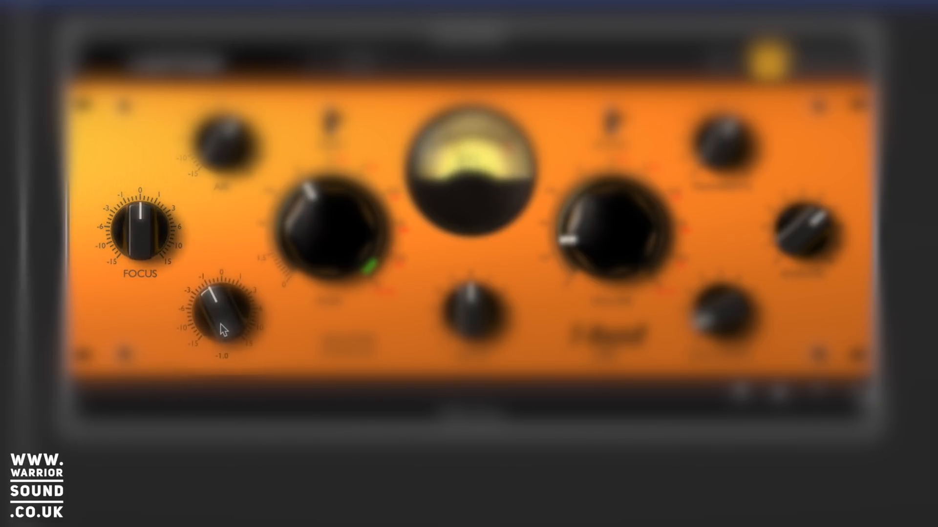
pyautogui.moveTo(221, 310); pyautogui.dragTo(222, 418)
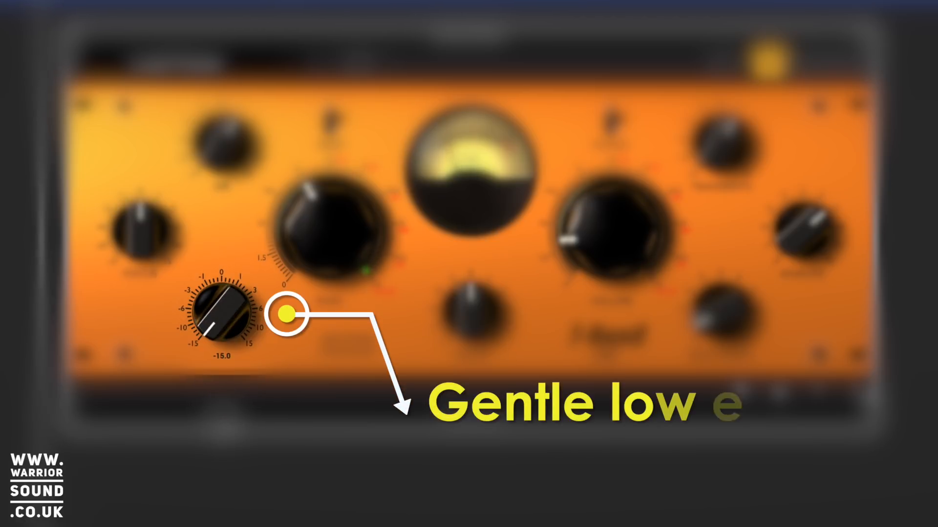
pyautogui.moveTo(223, 394); pyautogui.dragTo(234, 300)
pyautogui.moveTo(241, 268); pyautogui.dragTo(247, 222)
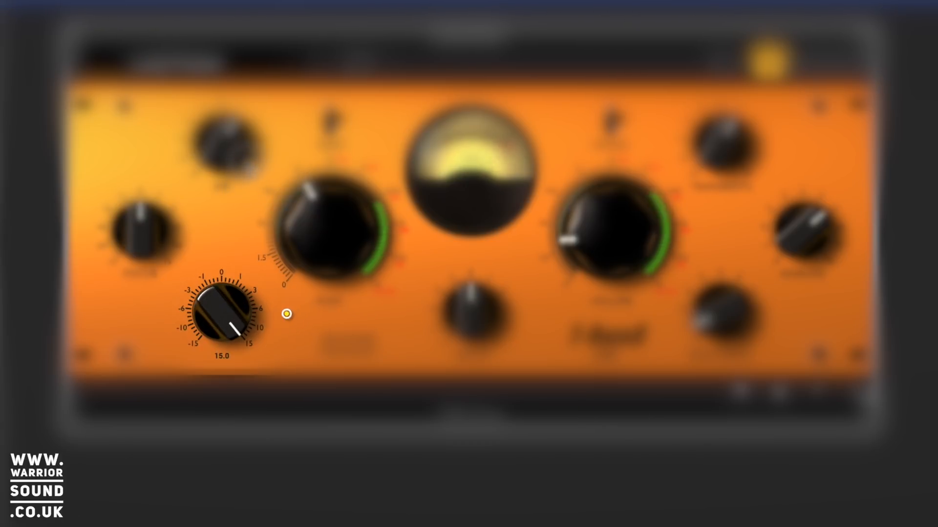
pyautogui.moveTo(286, 314); pyautogui.dragTo(239, 313)
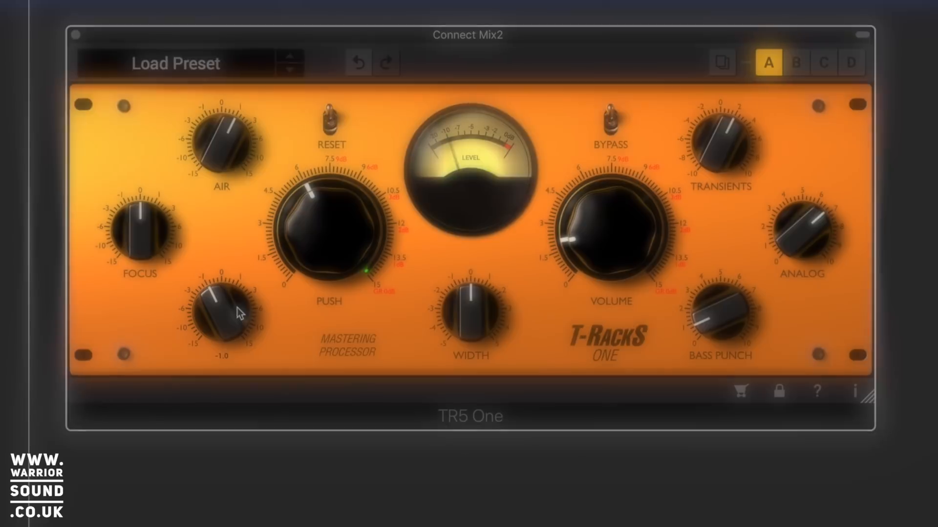
# Sweep the Push control down to 0 and set it to 5.4.
pyautogui.moveTo(207, 158)
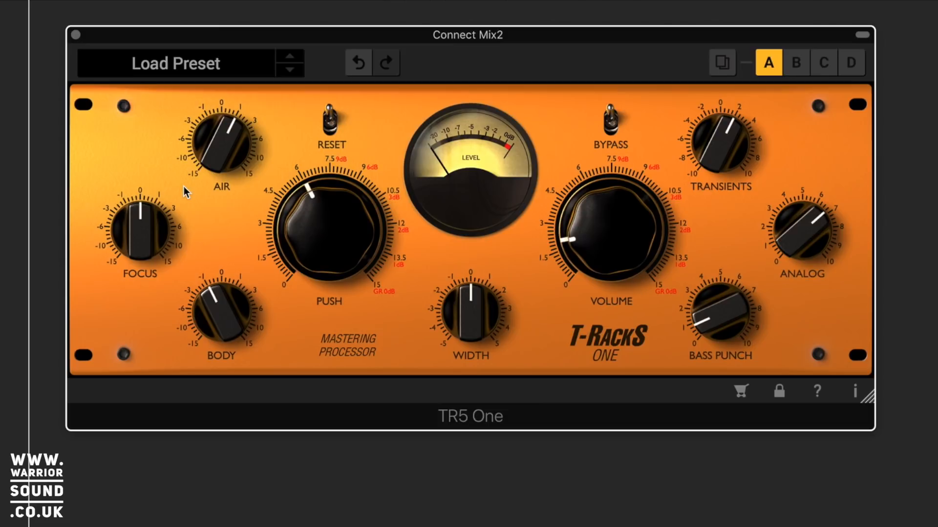
pyautogui.moveTo(239, 332)
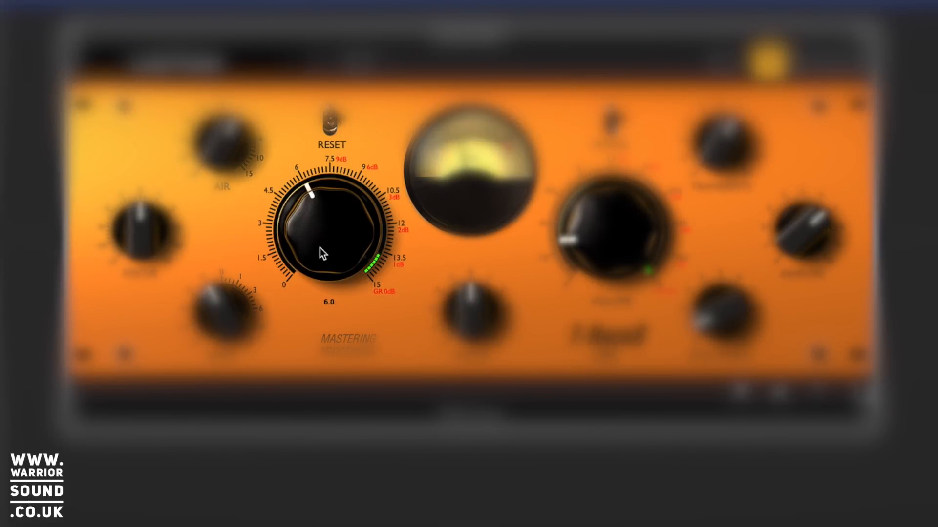
pyautogui.moveTo(354, 238)
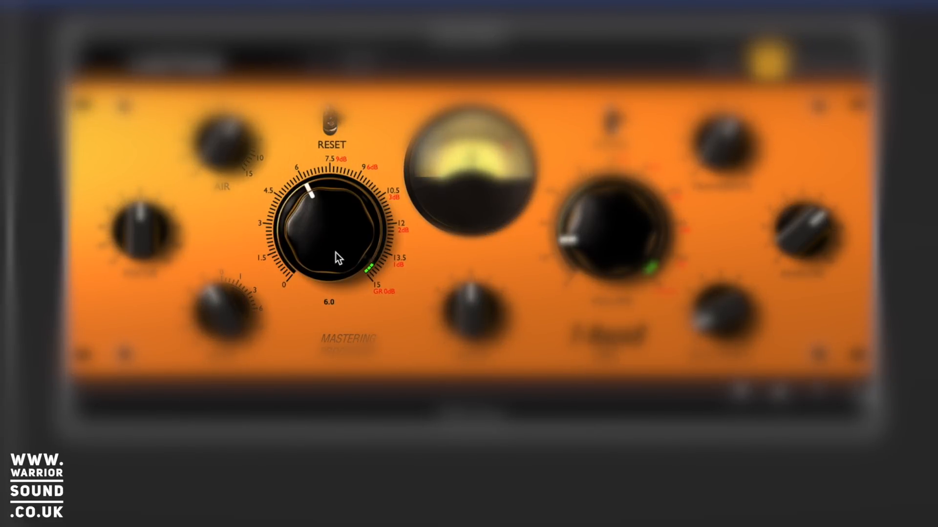
pyautogui.moveTo(340, 235); pyautogui.dragTo(340, 298)
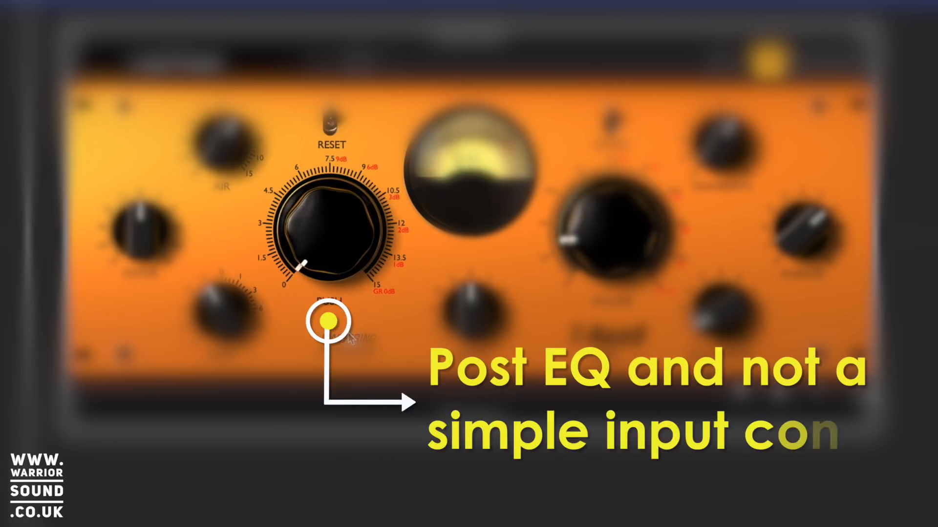
pyautogui.moveTo(337, 251); pyautogui.dragTo(333, 182)
pyautogui.moveTo(345, 259)
pyautogui.mouseDown()
pyautogui.moveTo(361, 188)
pyautogui.moveTo(356, 254)
pyautogui.moveTo(355, 245)
pyautogui.mouseUp()
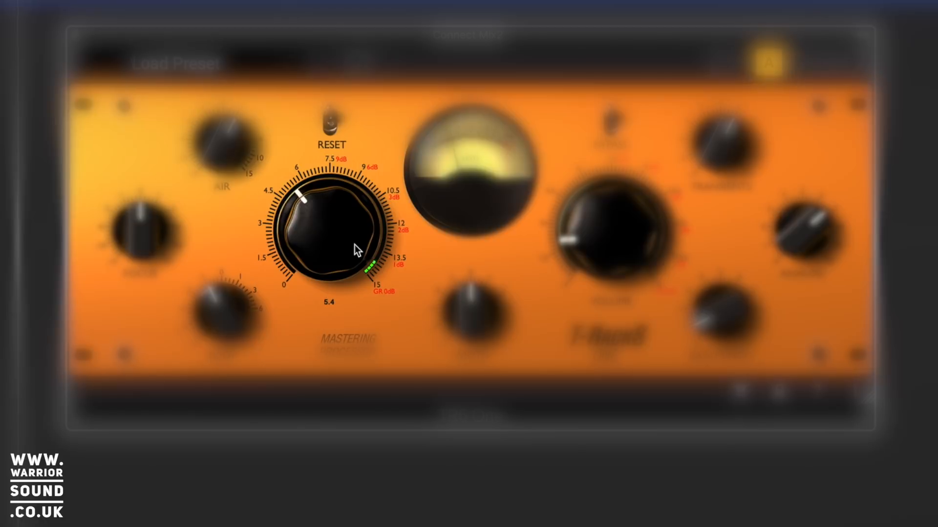
# Sweep the stereo Width control between 5.0 and -5 and set it to about 2.
pyautogui.moveTo(496, 322)
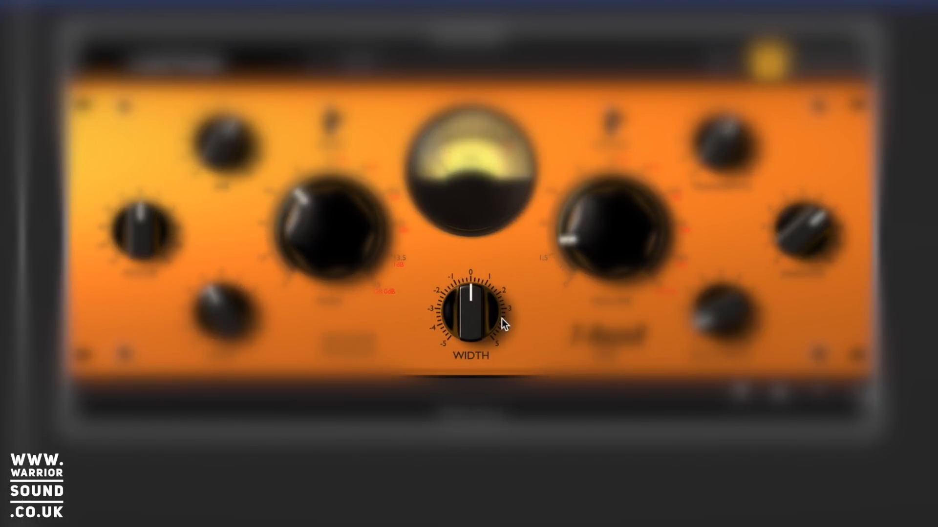
pyautogui.moveTo(474, 333); pyautogui.dragTo(483, 246)
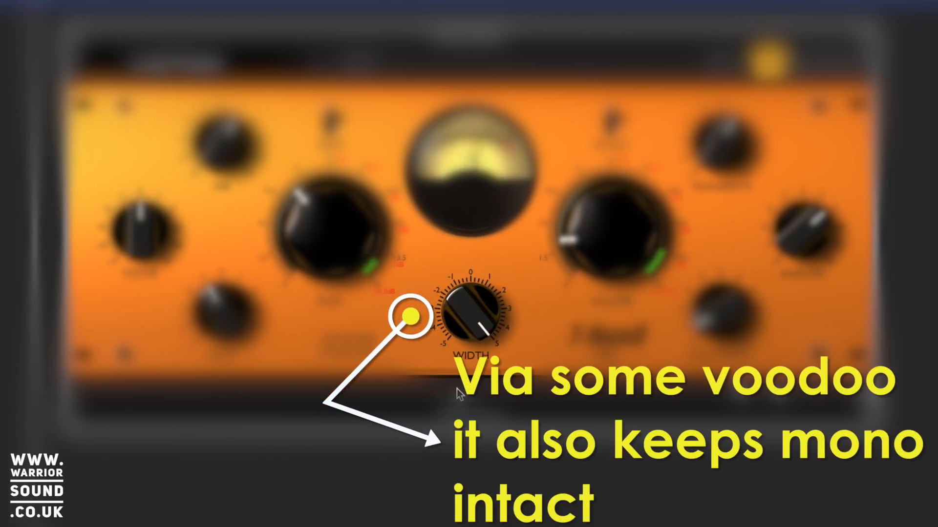
pyautogui.moveTo(467, 309)
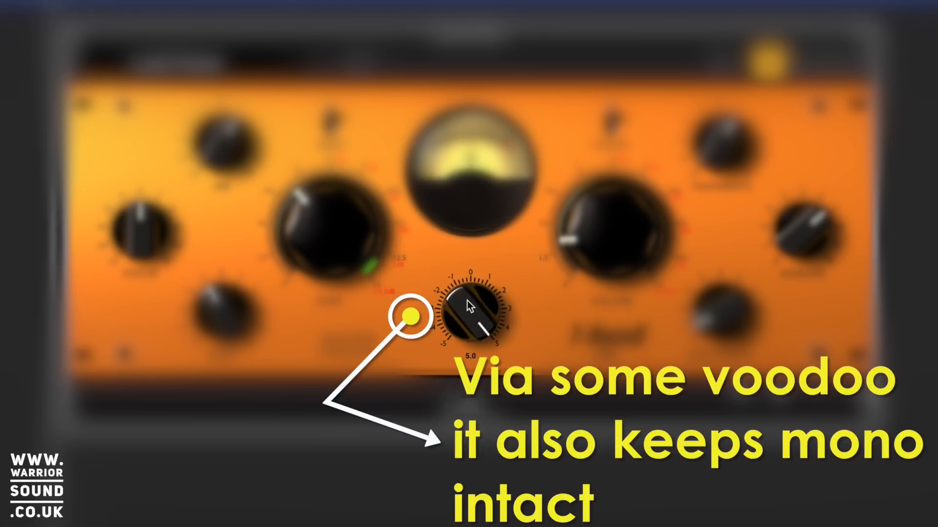
pyautogui.moveTo(468, 307); pyautogui.dragTo(470, 440)
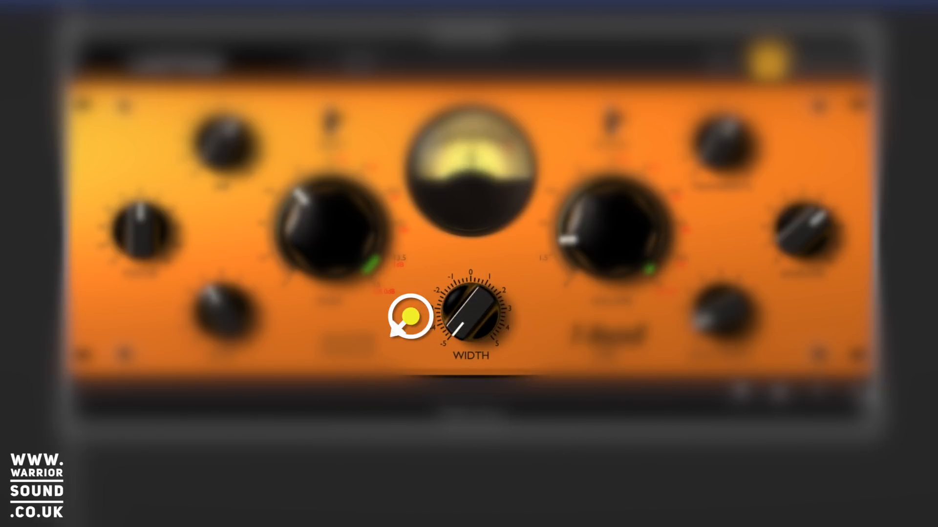
pyautogui.moveTo(470, 313); pyautogui.dragTo(470, 200)
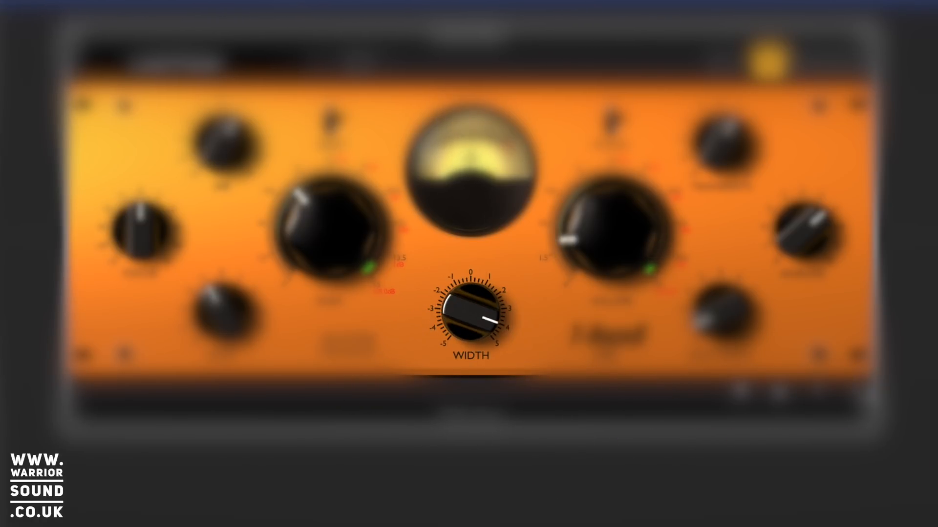
pyautogui.moveTo(478, 327); pyautogui.dragTo(477, 349)
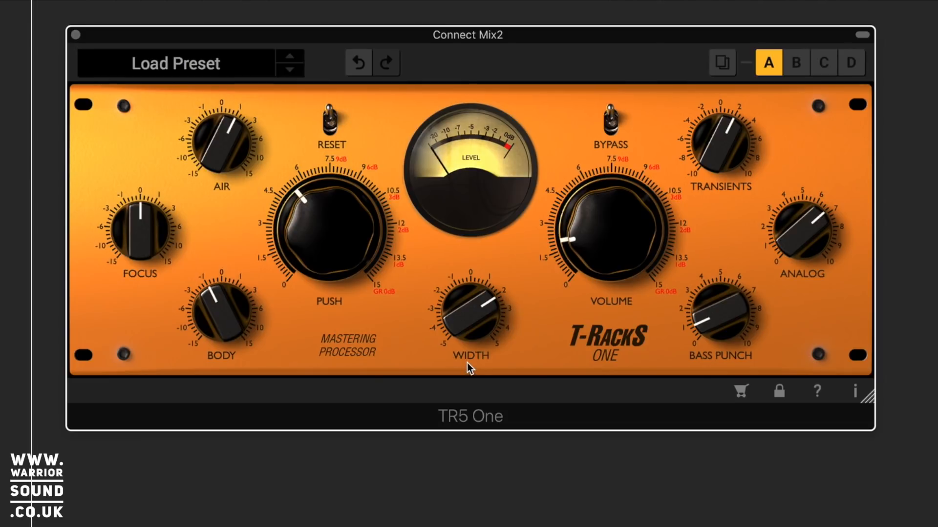
# Set the TR5 One output Volume to 3.0.
pyautogui.moveTo(624, 281)
pyautogui.moveTo(620, 248)
pyautogui.mouseDown()
pyautogui.moveTo(620, 150)
pyautogui.moveTo(614, 232)
pyautogui.mouseUp()
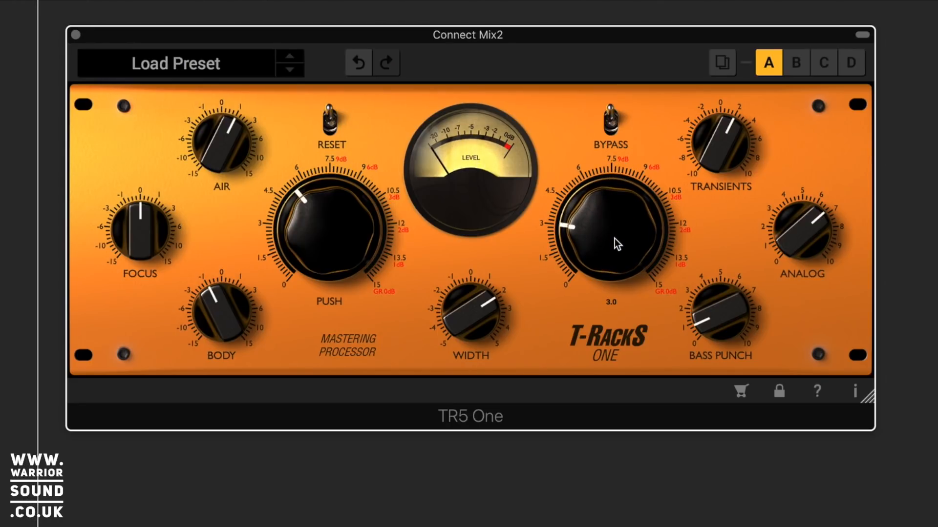
pyautogui.moveTo(613, 251)
pyautogui.moveTo(613, 251)
pyautogui.mouseDown()
pyautogui.moveTo(622, 148)
pyautogui.moveTo(613, 250)
pyautogui.mouseUp()
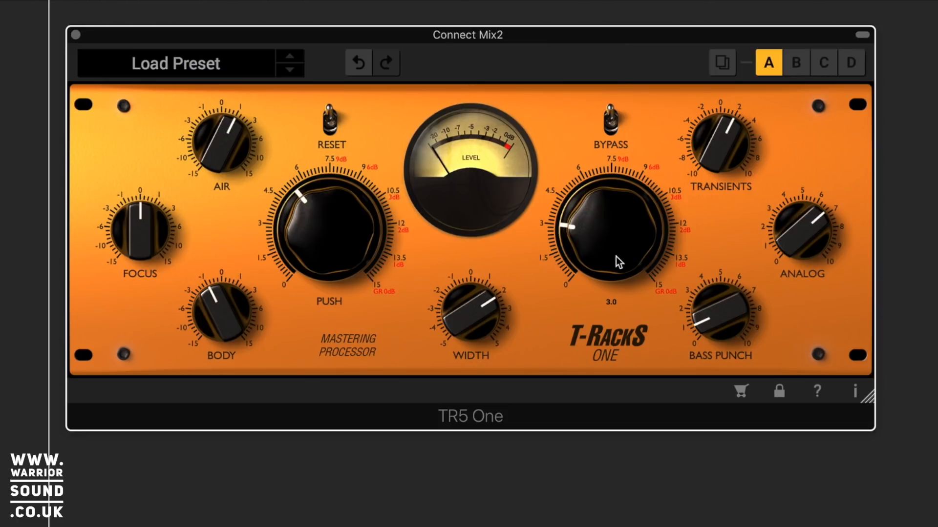
# Audition the Analog control by lowering it to 0 and restoring it to about 6.8.
pyautogui.moveTo(720, 131)
pyautogui.moveTo(813, 234)
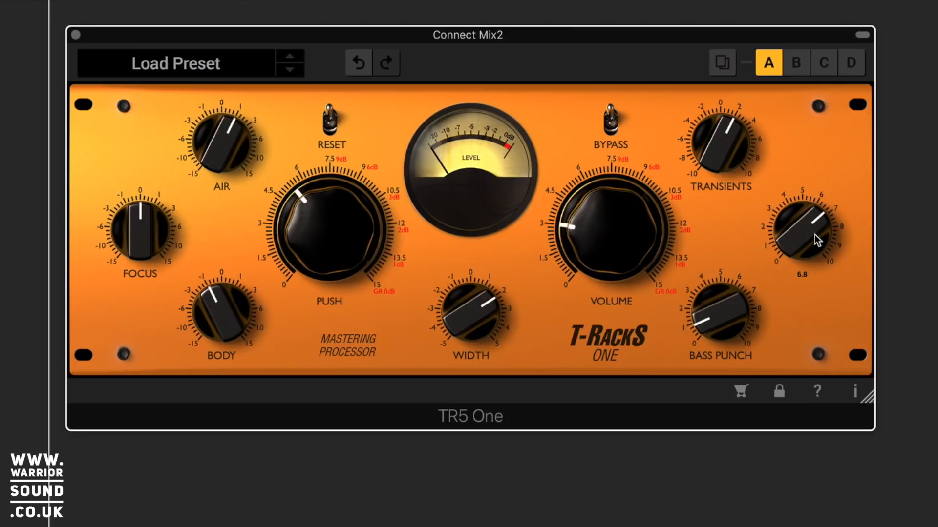
pyautogui.moveTo(815, 231); pyautogui.dragTo(812, 423)
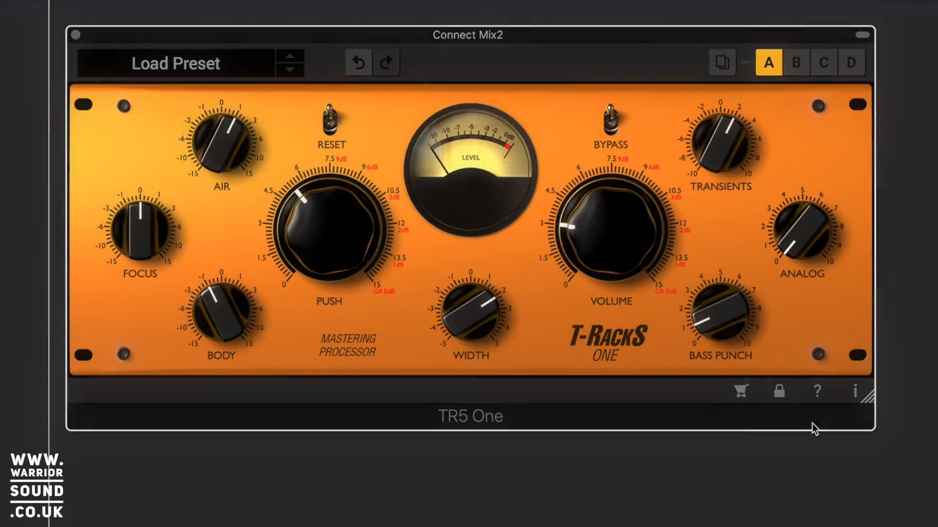
pyautogui.moveTo(804, 219)
pyautogui.mouseDown()
pyautogui.moveTo(801, 49)
pyautogui.moveTo(789, 156)
pyautogui.moveTo(802, 263)
pyautogui.moveTo(801, 120)
pyautogui.moveTo(802, 152)
pyautogui.mouseUp()
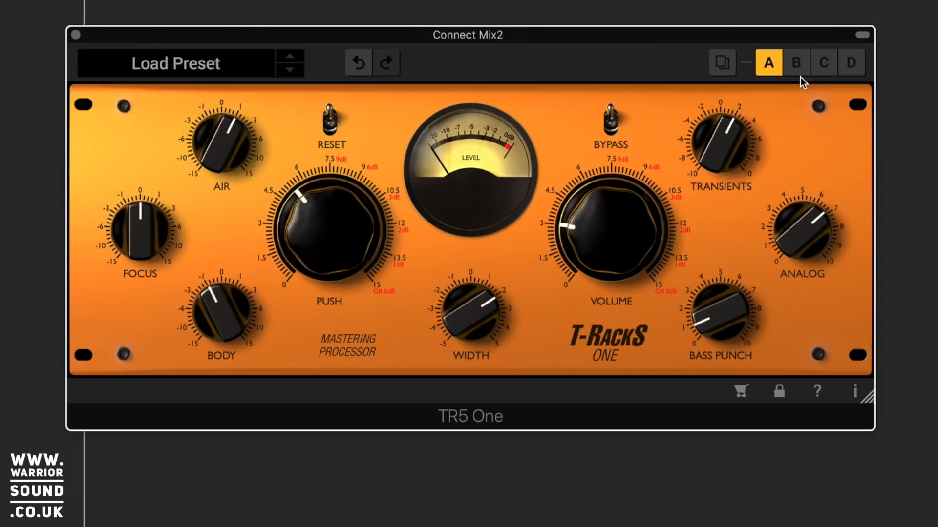
# Audition the Bass Punch control by raising it to 10.0 and returning it to 1.1.
pyautogui.moveTo(831, 227)
pyautogui.moveTo(699, 322)
pyautogui.moveTo(719, 306); pyautogui.dragTo(719, 350)
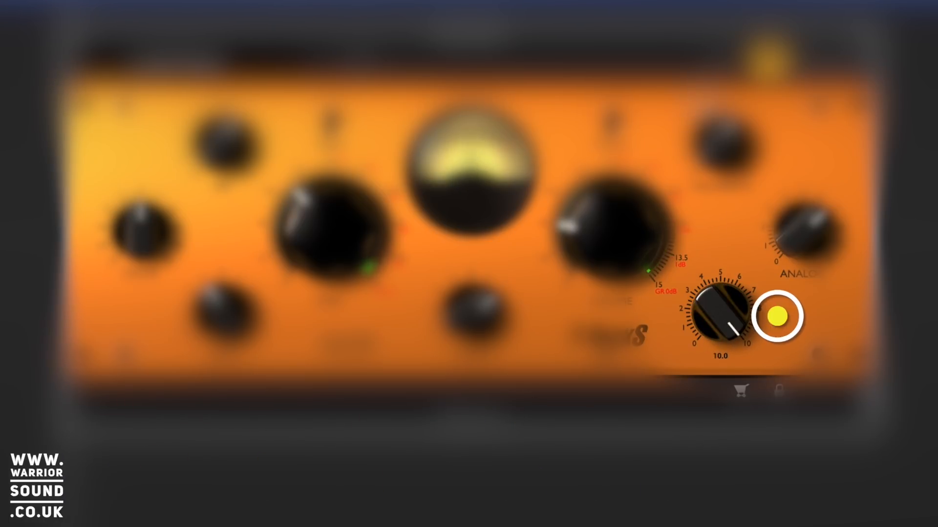
pyautogui.moveTo(777, 316); pyautogui.dragTo(777, 326)
pyautogui.moveTo(707, 279); pyautogui.dragTo(709, 323)
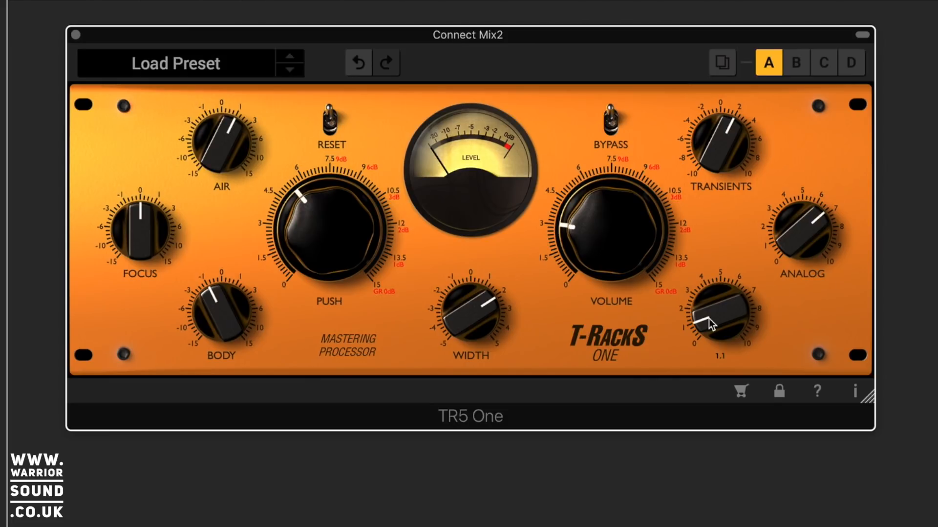
pyautogui.moveTo(204, 314)
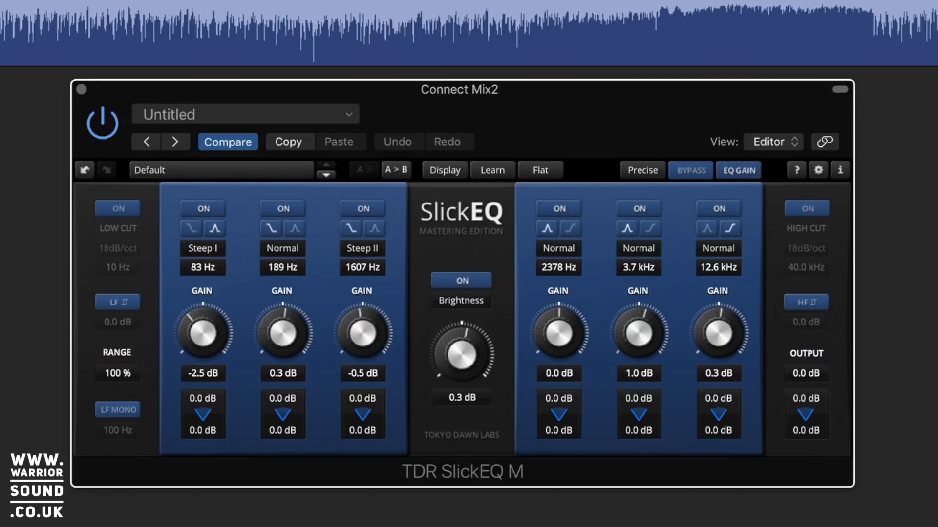
# Switch SlickEQ M to settings slot B and have it learn the playing mix's spectrum, stopping the analysis after enough input.
pyautogui.click(402, 171)
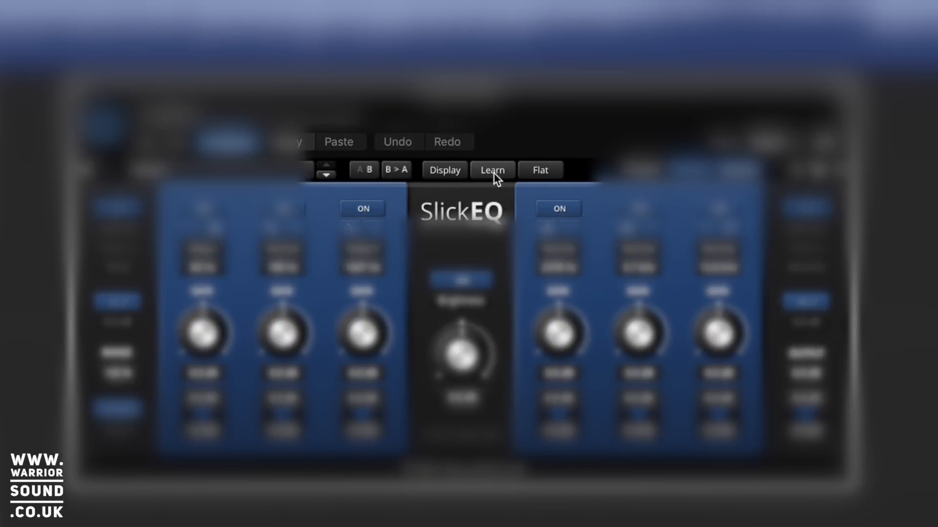
pyautogui.click(493, 171)
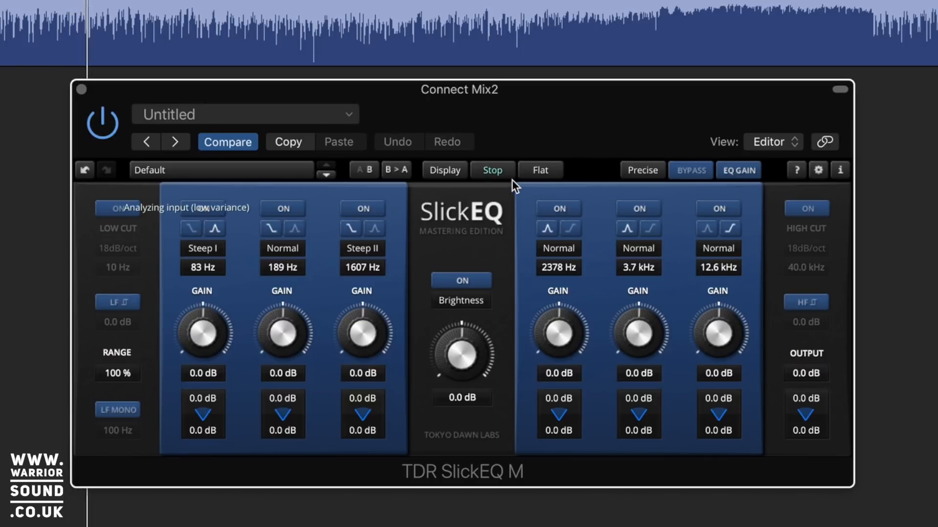
pyautogui.click(492, 171)
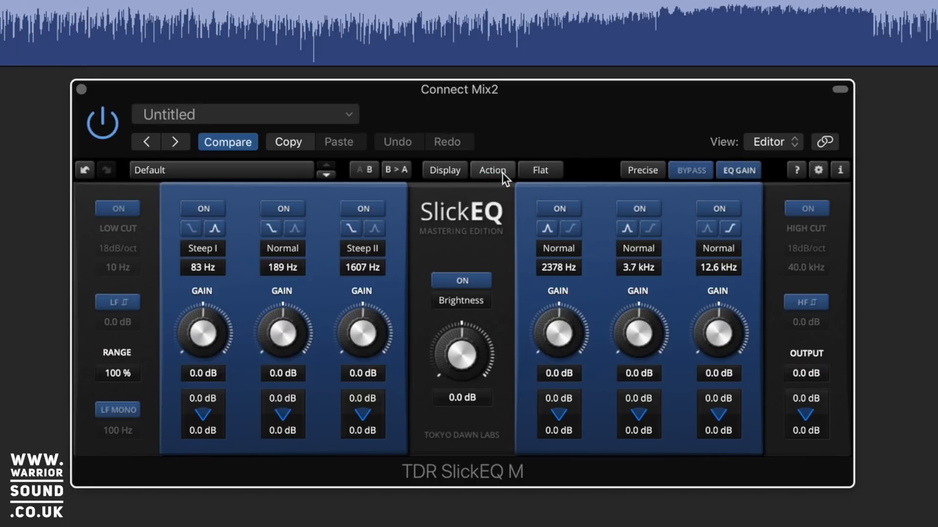
# Match the learned spectrum to pink noise with Match pink and show the EQ curve display.
pyautogui.click(502, 172)
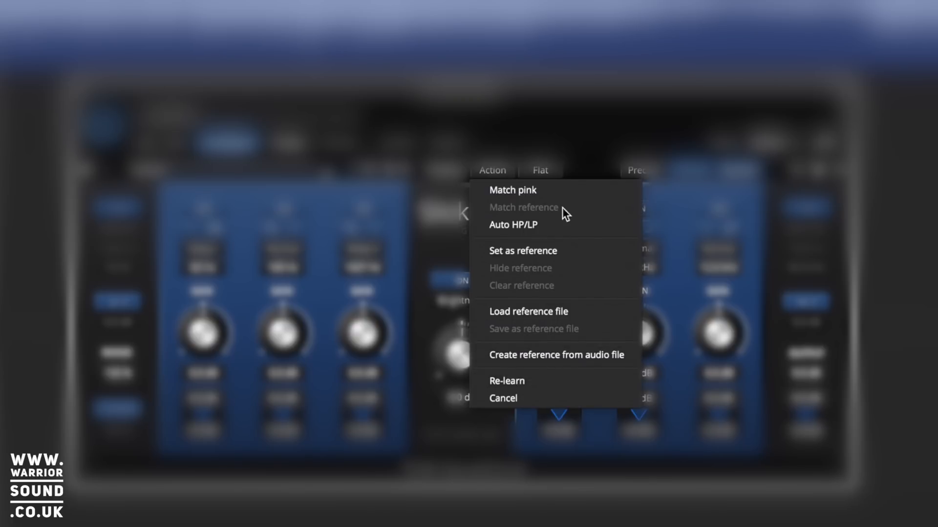
pyautogui.click(532, 190)
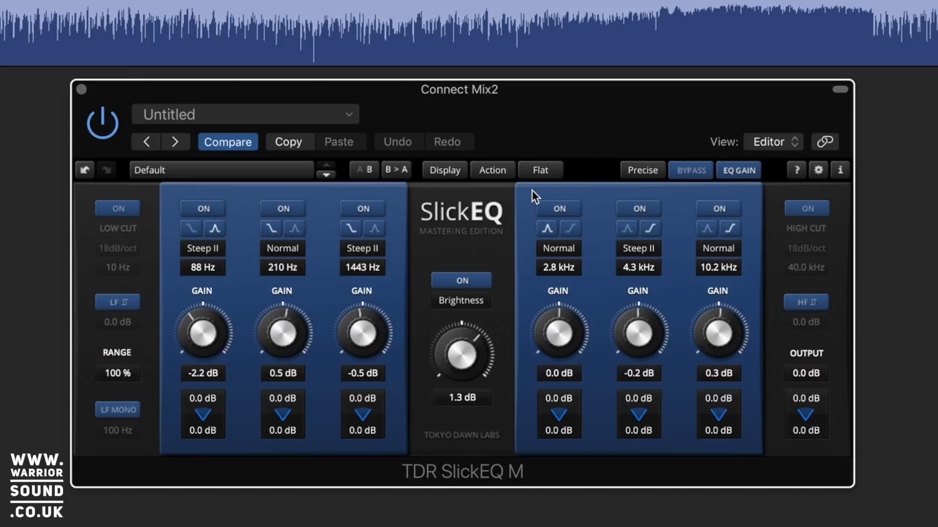
pyautogui.click(449, 174)
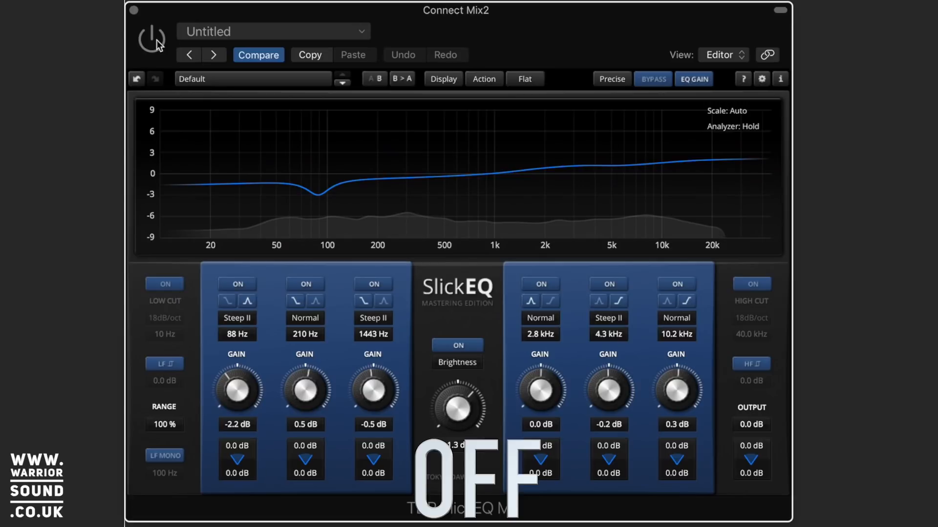
# Compare the mix with SlickEQ M on and off, leaving it bypassed, and enable its Low Cut filter.
pyautogui.click(157, 40)
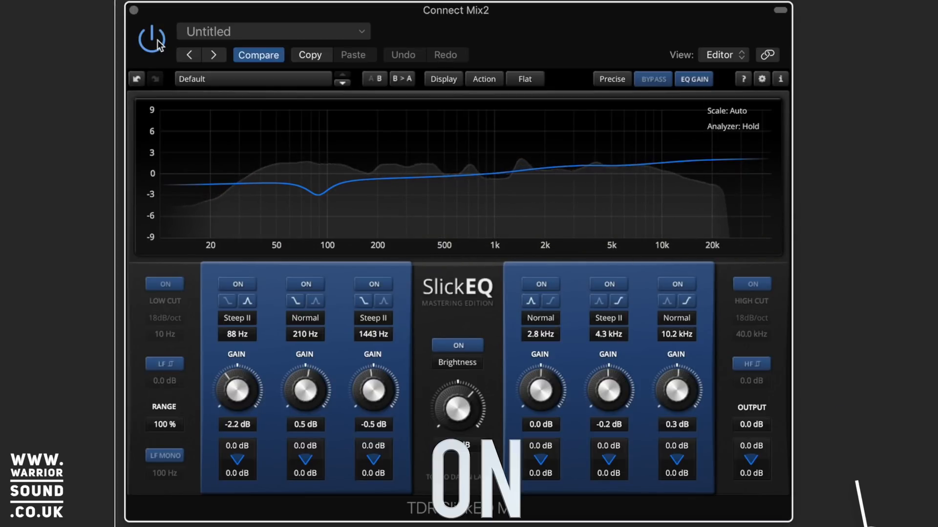
pyautogui.click(157, 41)
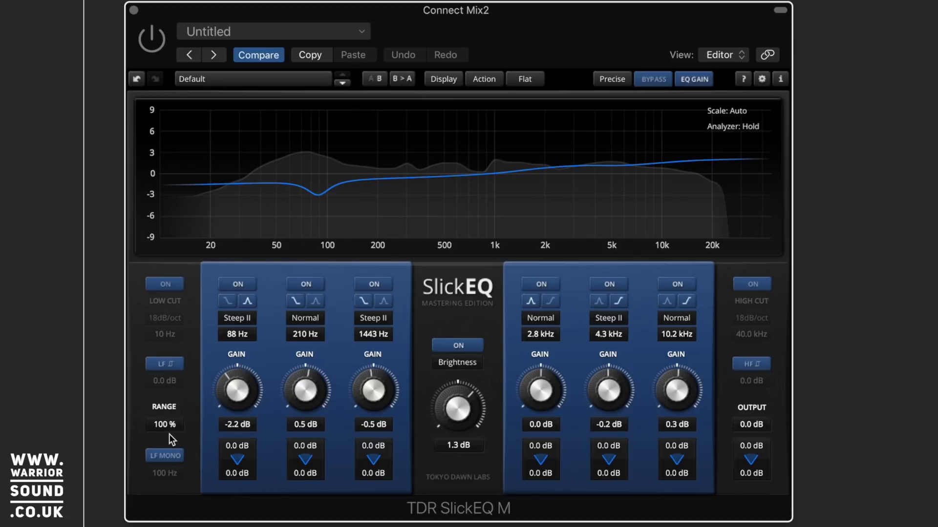
pyautogui.click(166, 285)
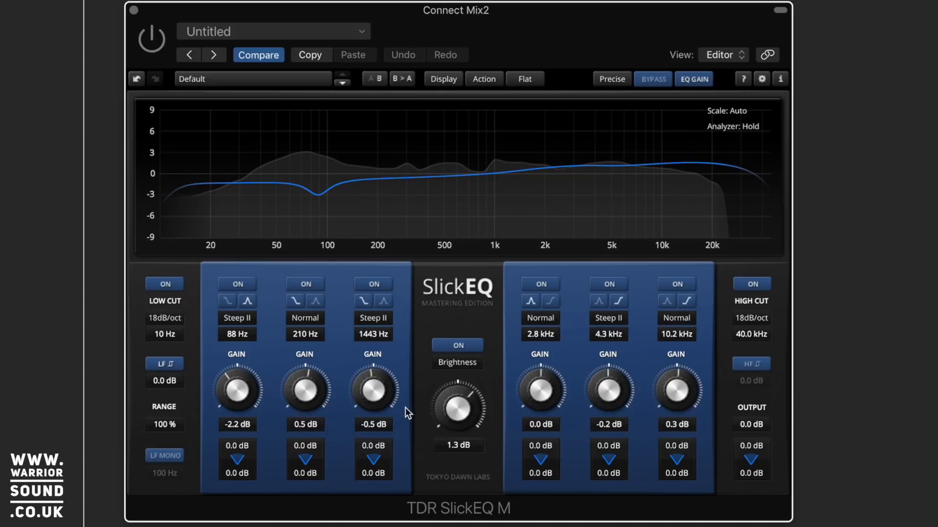
# Switch the Brightness section off and on repeatedly to compare its effect on the EQ curve.
pyautogui.click(455, 345)
pyautogui.click(455, 345)
pyautogui.click(455, 346)
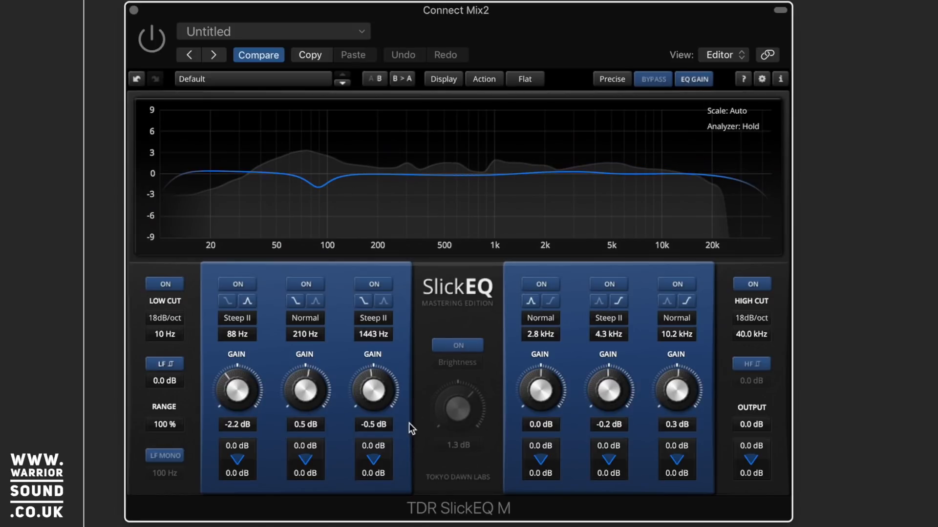
pyautogui.click(452, 346)
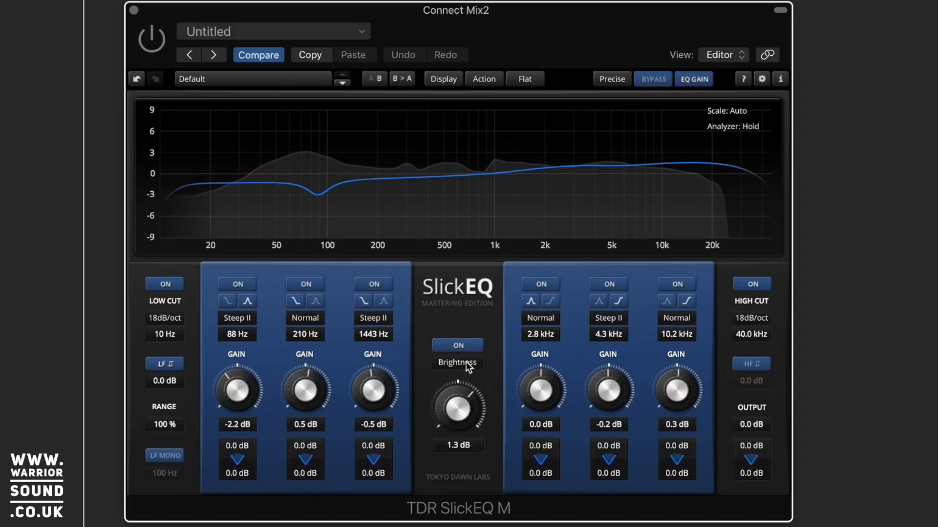
pyautogui.click(459, 345)
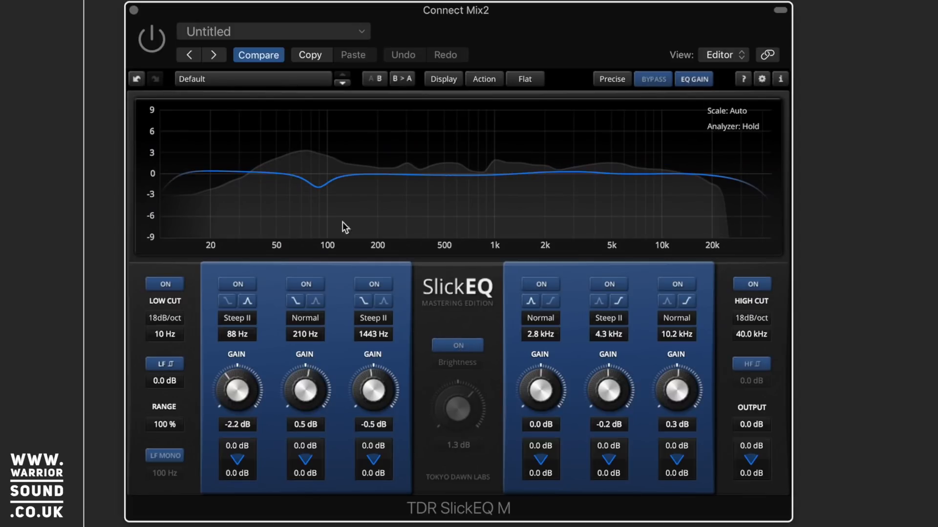
pyautogui.click(461, 347)
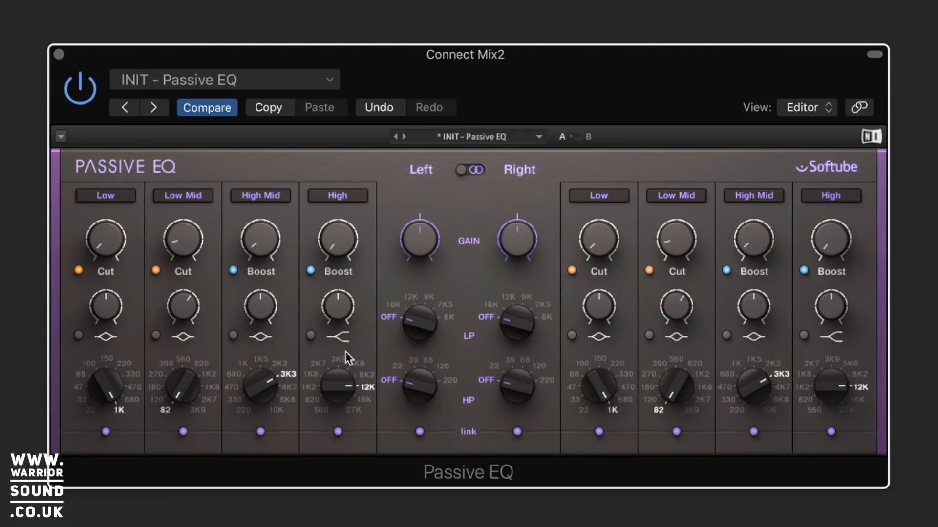
# Demonstrate the Passive EQ's High Mid band by toggling it between Boost and Cut, ending on Boost, and nudging its gain.
pyautogui.click(232, 271)
pyautogui.click(232, 270)
pyautogui.click(233, 270)
pyautogui.click(232, 270)
pyautogui.click(233, 271)
pyautogui.click(232, 271)
pyautogui.click(232, 270)
pyautogui.click(232, 271)
pyautogui.moveTo(267, 242)
pyautogui.mouseDown()
pyautogui.moveTo(265, 250)
pyautogui.moveTo(263, 161)
pyautogui.moveTo(265, 250)
pyautogui.mouseUp()
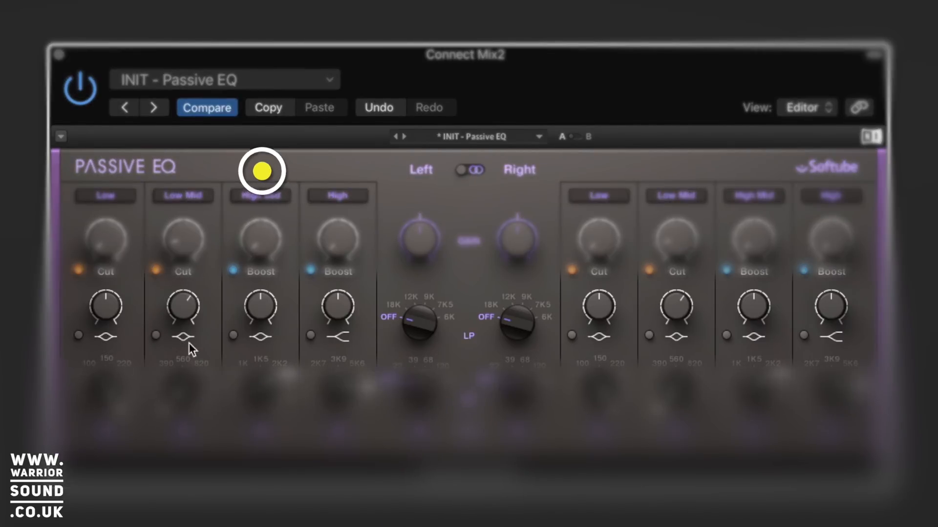
# Toggle the bell/shelf shape switches of the Passive EQ's Low and Low Mid bands back and forth, ending on bell.
pyautogui.click(80, 340)
pyautogui.click(81, 340)
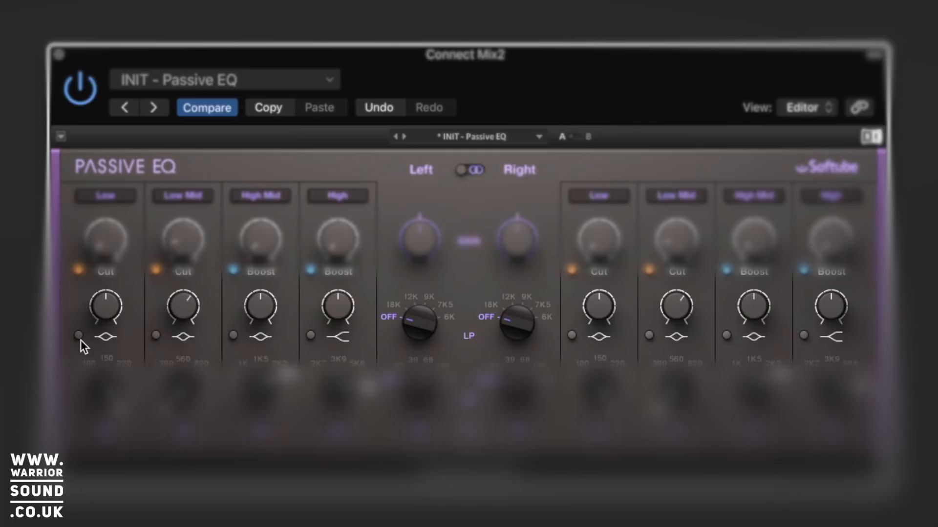
pyautogui.click(156, 337)
pyautogui.click(156, 337)
pyautogui.click(155, 337)
pyautogui.click(155, 337)
pyautogui.click(155, 338)
pyautogui.click(155, 338)
pyautogui.click(155, 338)
pyautogui.click(155, 338)
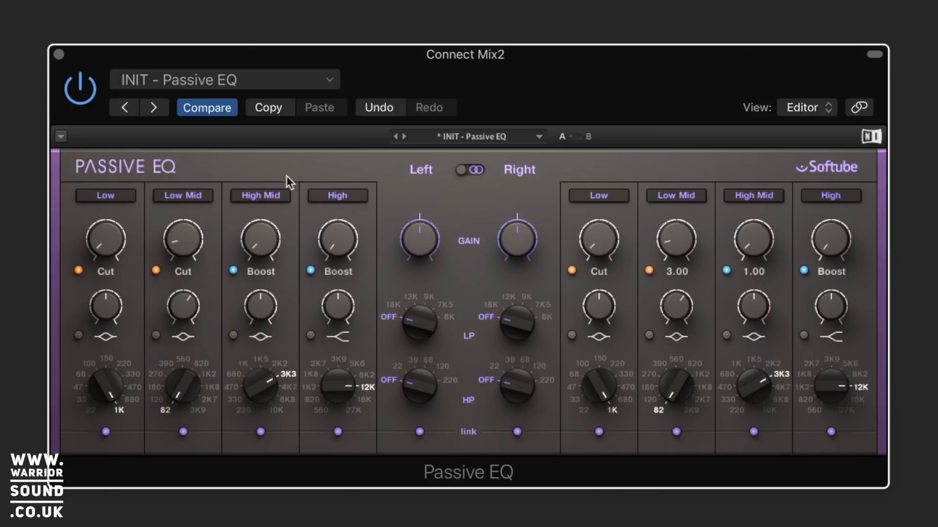
# Compare the mix with the Passive EQ switched on and off.
pyautogui.click(80, 87)
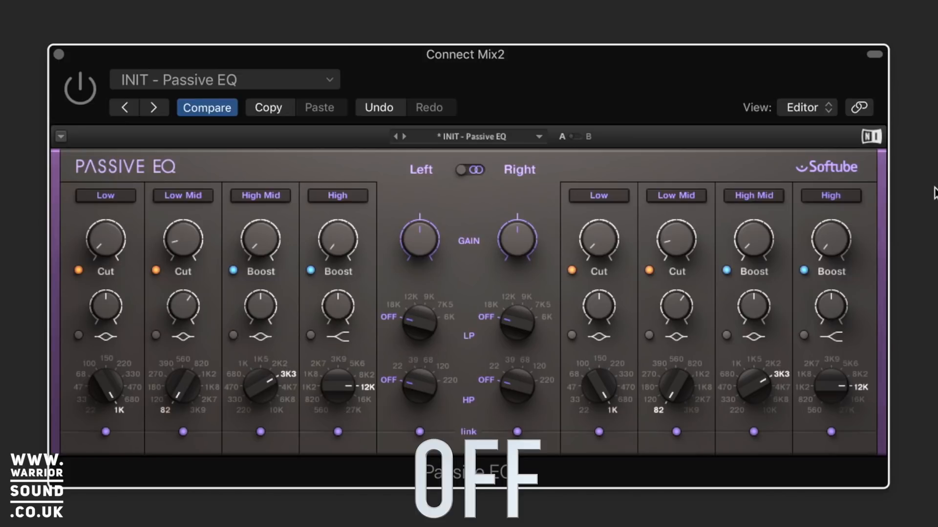
pyautogui.click(84, 88)
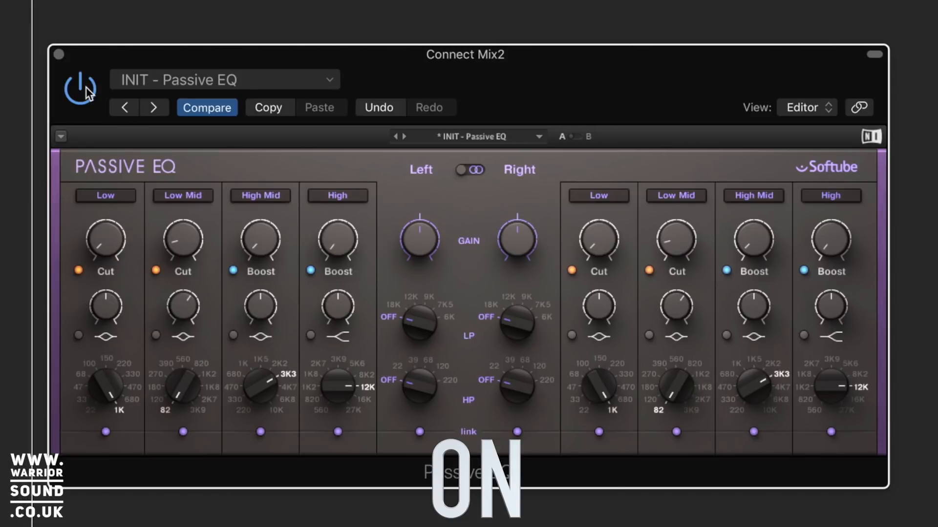
pyautogui.click(86, 88)
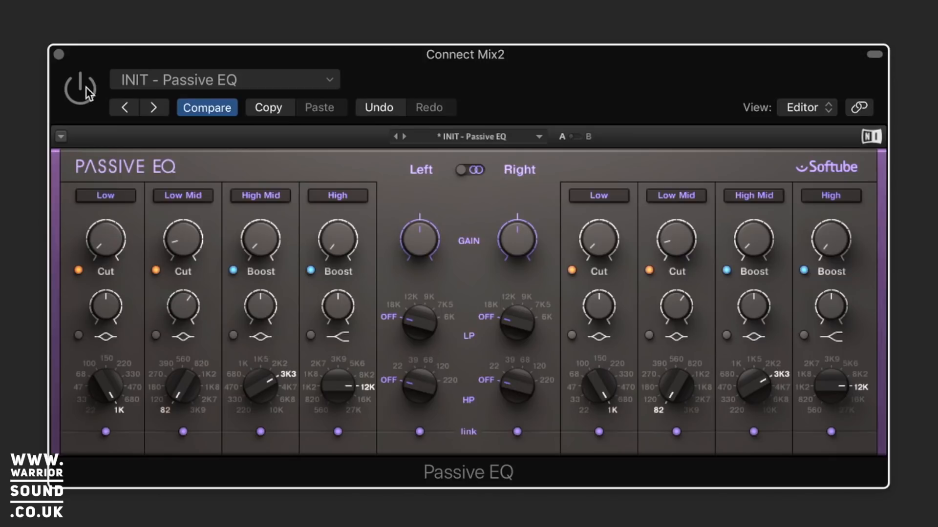
# Raise the linked High band boost and the High Mid band boost on the Passive EQ.
pyautogui.moveTo(825, 242)
pyautogui.scroll(5, 828, 242)
pyautogui.moveTo(833, 252)
pyautogui.mouseDown()
pyautogui.moveTo(832, 212)
pyautogui.moveTo(833, 252)
pyautogui.mouseUp()
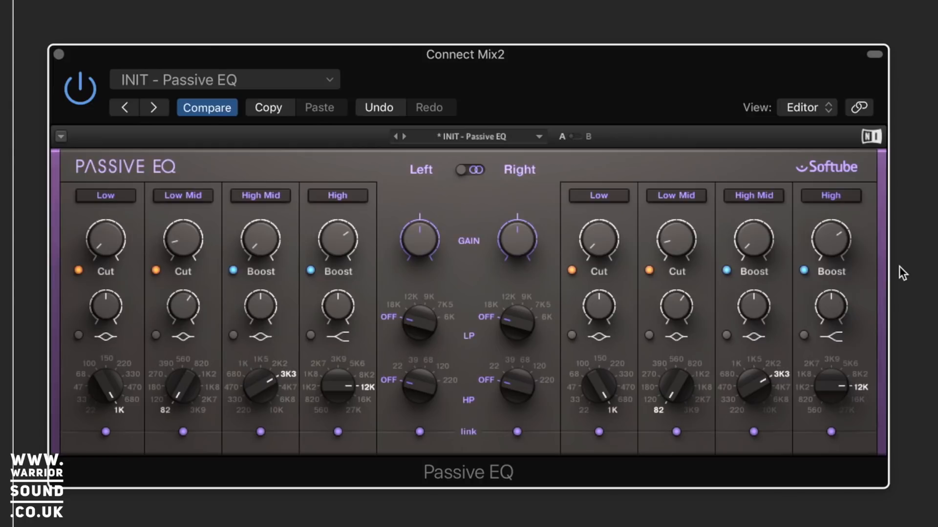
pyautogui.moveTo(762, 248); pyautogui.dragTo(747, 247)
# Set the Low Mid cut to 4.80 and the Low cut to 2.10, and lower the High Mid boost.
pyautogui.moveTo(670, 250)
pyautogui.moveTo(670, 251); pyautogui.dragTo(670, 246)
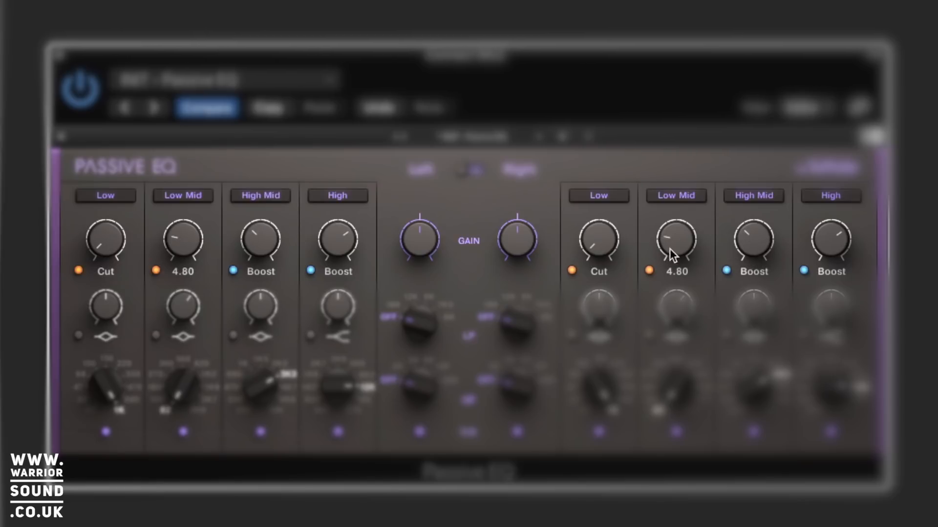
pyautogui.moveTo(594, 250); pyautogui.dragTo(594, 248)
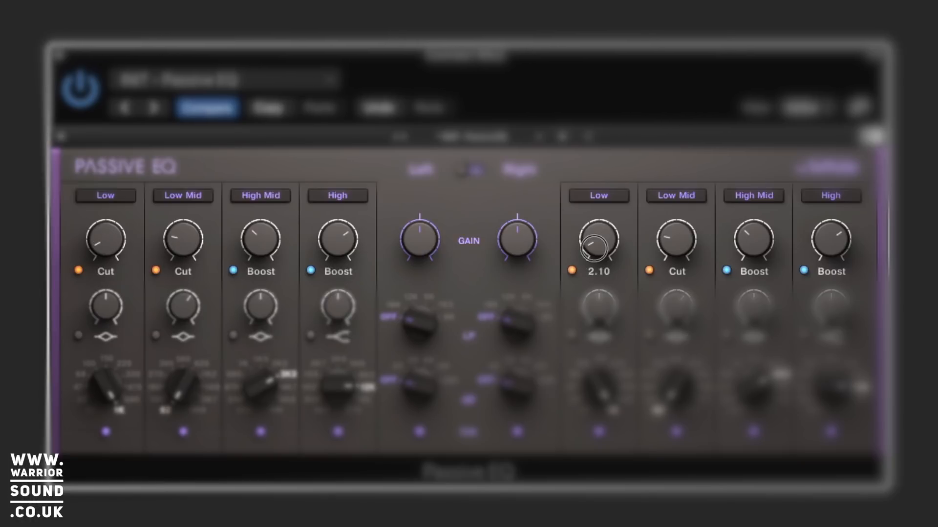
pyautogui.moveTo(754, 239); pyautogui.dragTo(753, 240)
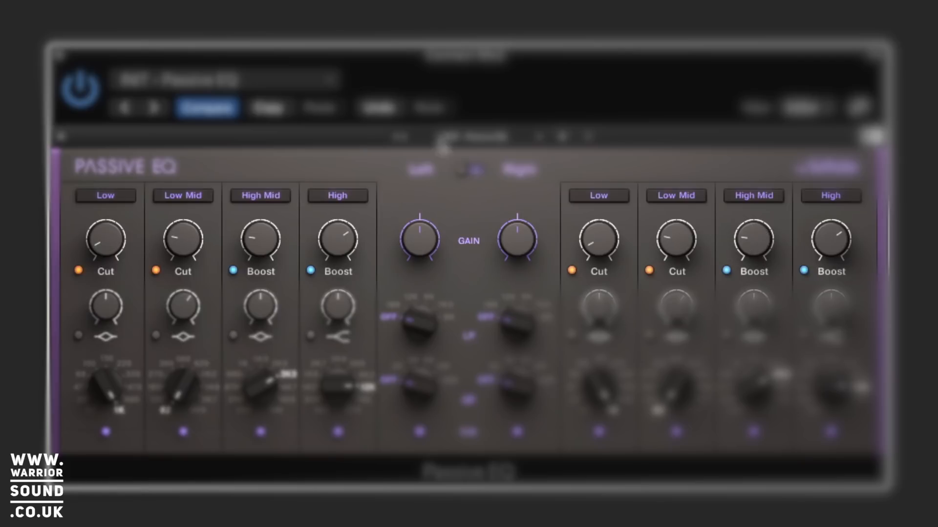
# Compare the adjusted Passive EQ settings with the plug-in bypassed and active.
pyautogui.click(80, 88)
pyautogui.click(81, 89)
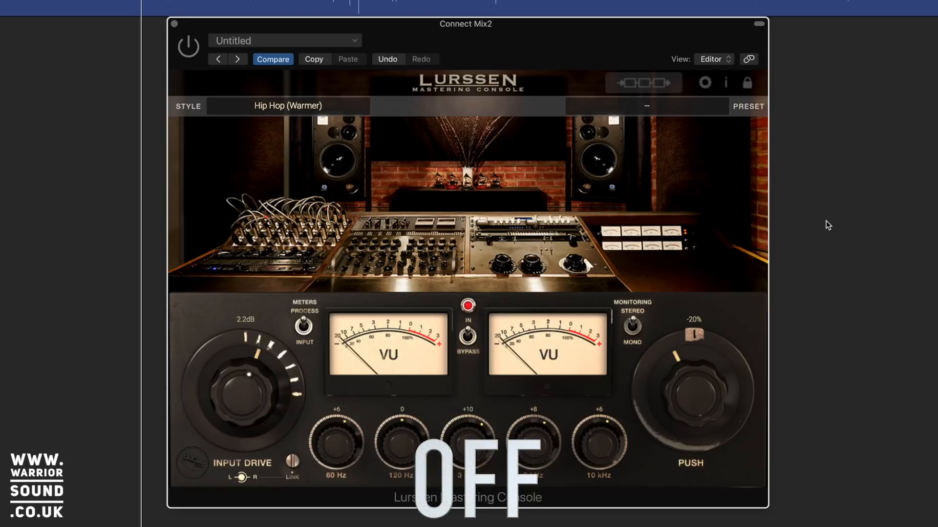
# Compare the mix with the Lurssen Mastering Console on and off, leaving it on.
pyautogui.click(193, 51)
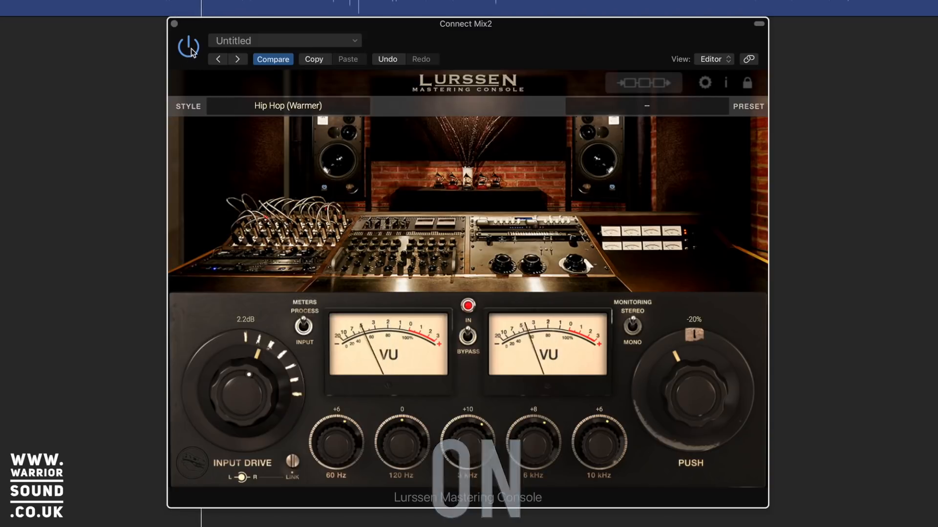
pyautogui.click(191, 49)
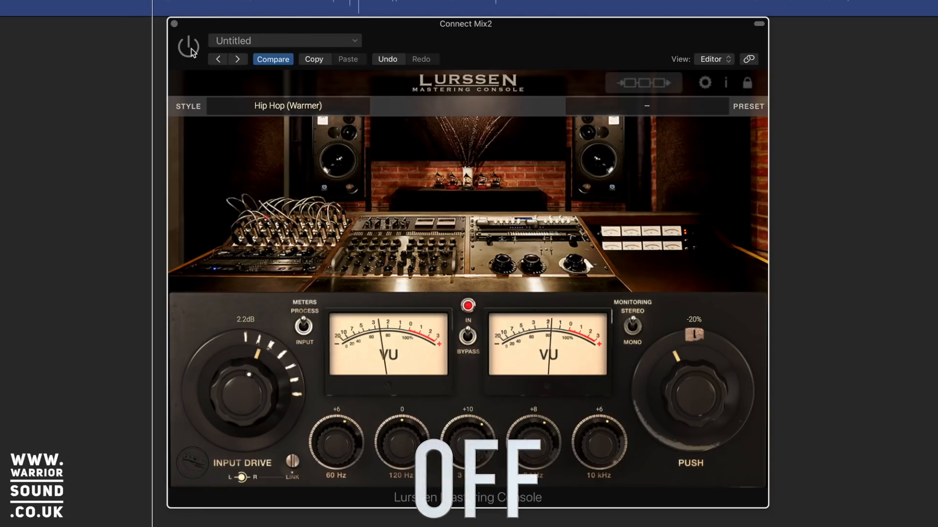
pyautogui.click(191, 48)
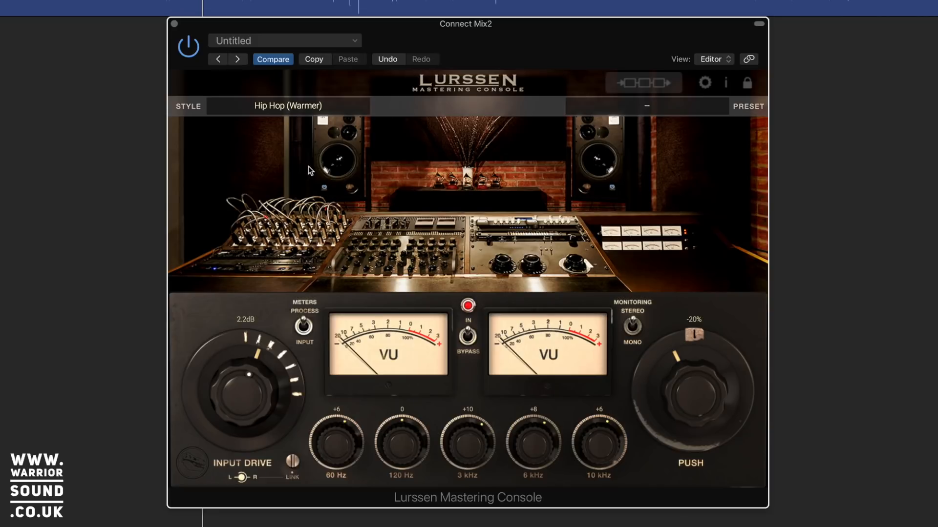
# Browse the Lurssen mastering styles, keeping Hip Hop (Warmer), and show the processing chain with its tube and solid state equalizers.
pyautogui.click(266, 110)
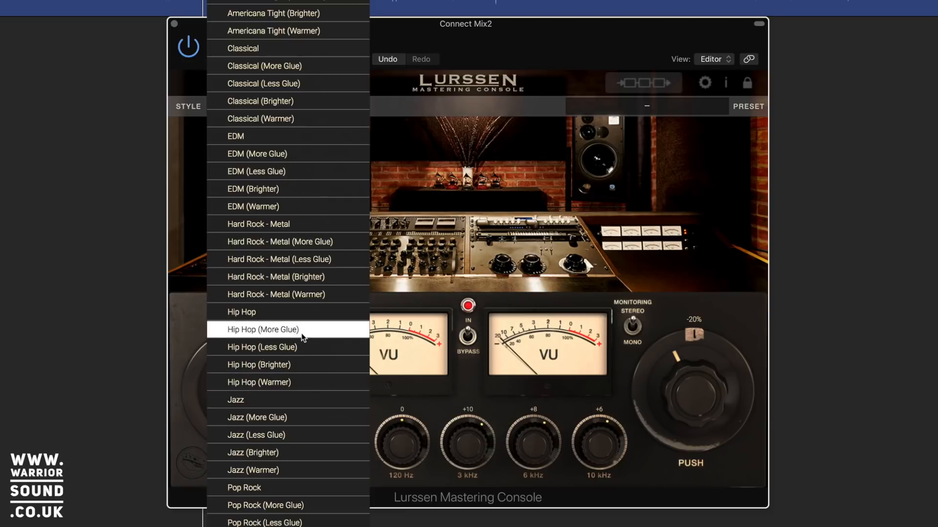
pyautogui.click(568, 50)
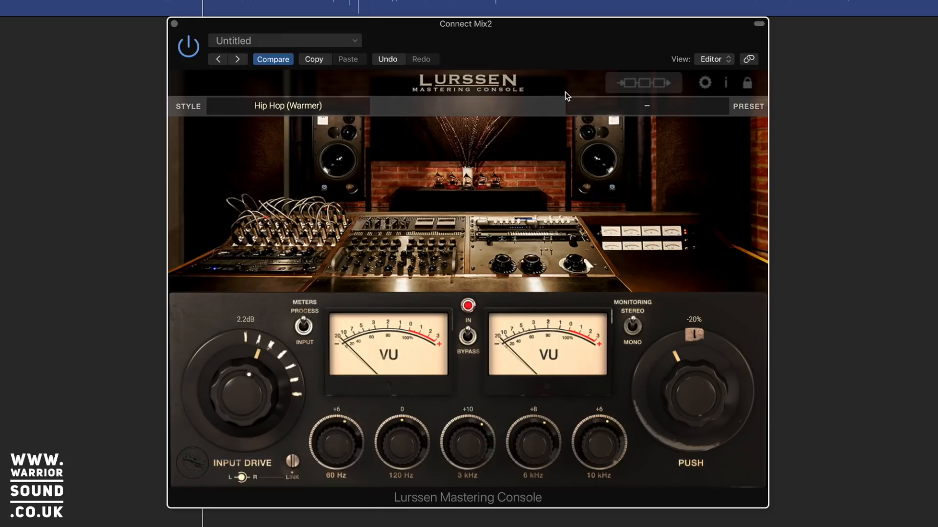
pyautogui.click(648, 86)
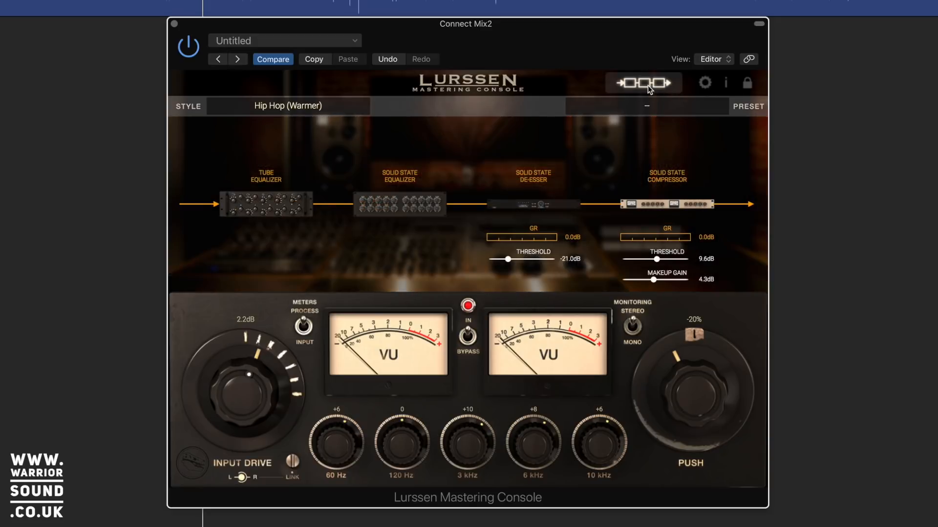
pyautogui.click(385, 205)
pyautogui.click(287, 203)
# Play the mix and adjust the Lurssen console's Input Drive and 120 Hz gain.
pyautogui.press('space')
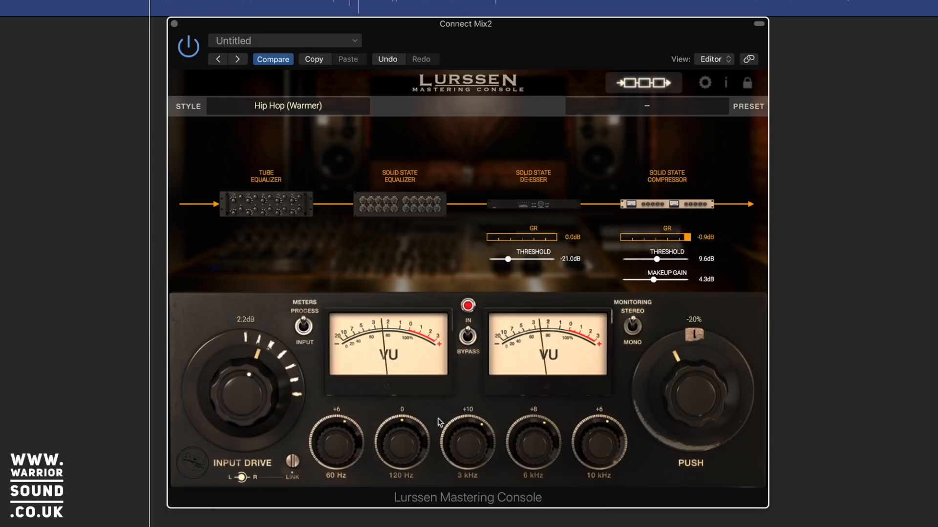
pyautogui.moveTo(257, 403); pyautogui.dragTo(270, 384)
pyautogui.moveTo(399, 442)
pyautogui.mouseDown()
pyautogui.moveTo(404, 467)
pyautogui.moveTo(414, 444)
pyautogui.mouseUp()
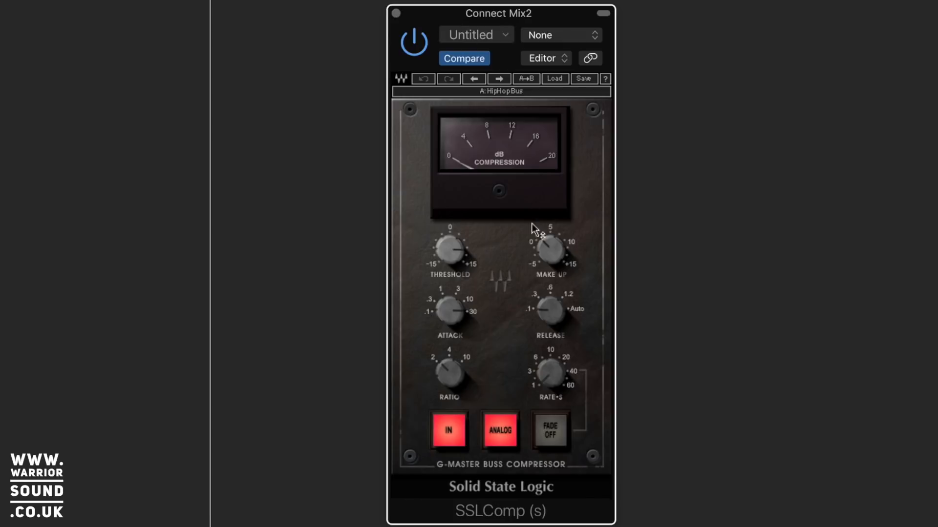
# Review the SSL bus compressor's Attack, Ratio and Threshold settings and switch the bypassed plug-in back on to compare.
pyautogui.moveTo(475, 307)
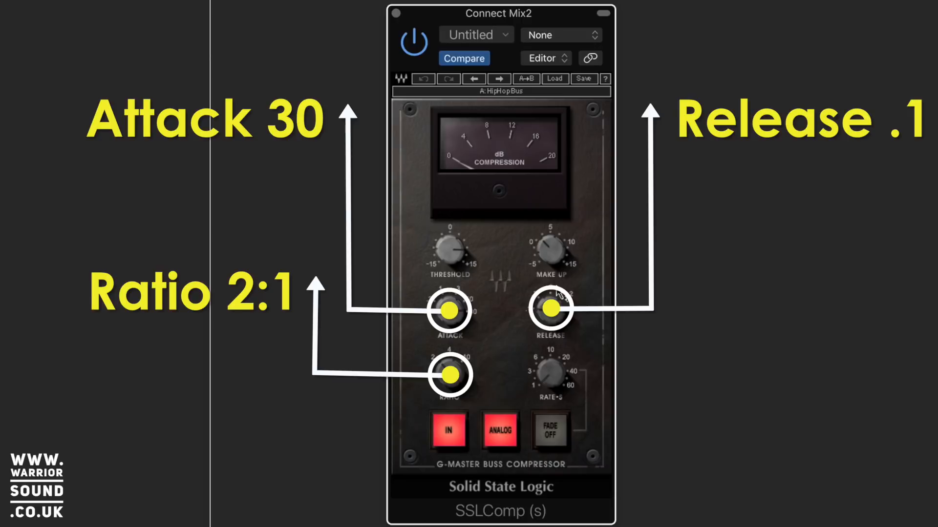
pyautogui.moveTo(451, 383)
pyautogui.moveTo(453, 259)
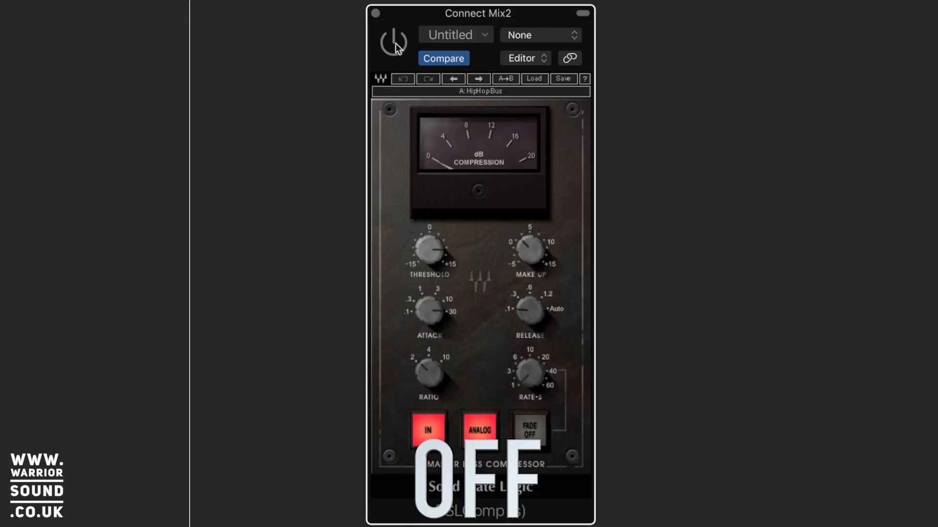
pyautogui.click(396, 45)
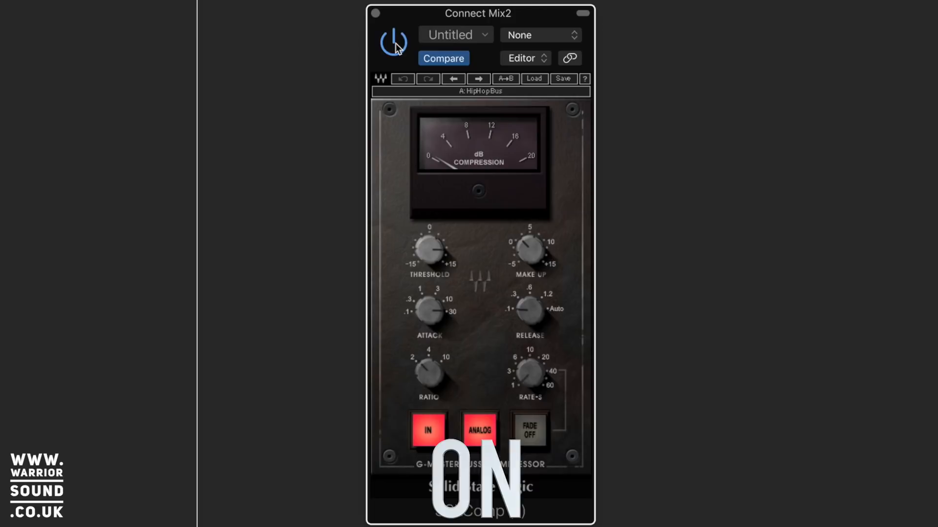
# Compare the mix with the SSLComp bus compressor switched on and off.
pyautogui.click(397, 43)
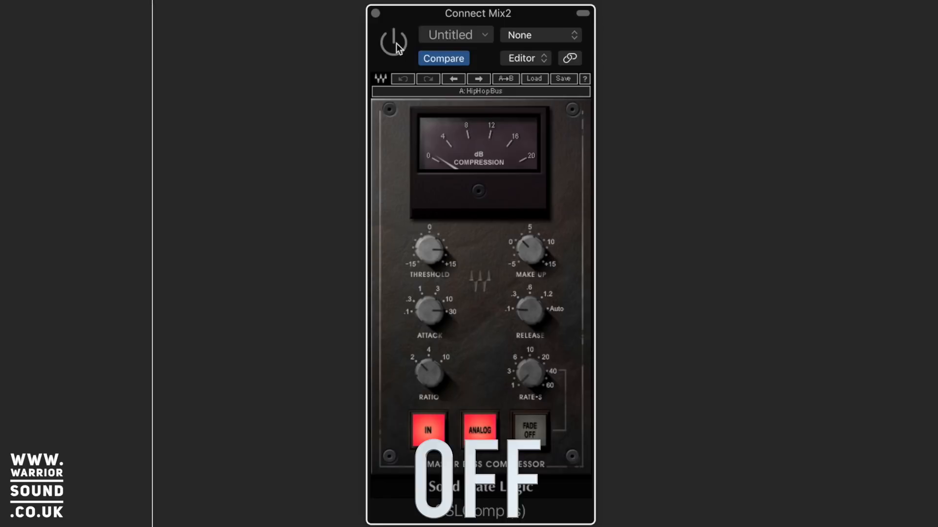
pyautogui.click(396, 44)
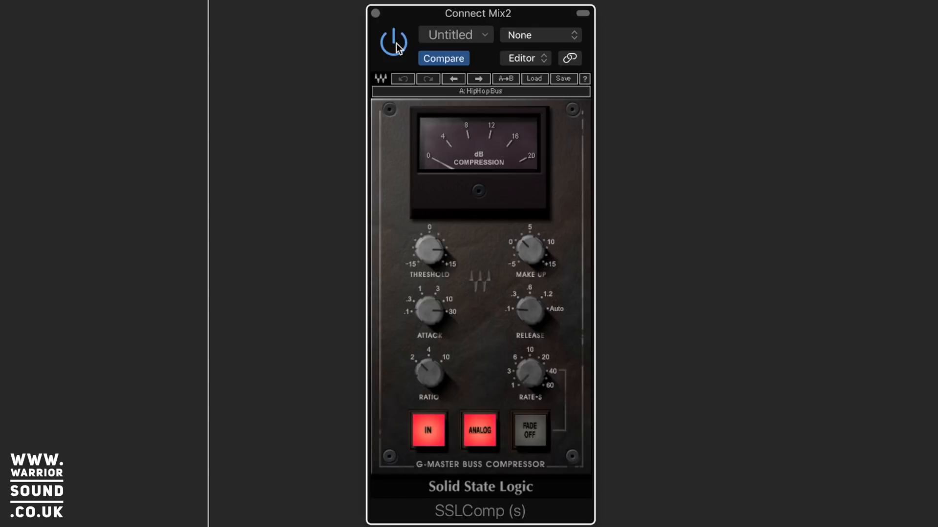
pyautogui.click(397, 45)
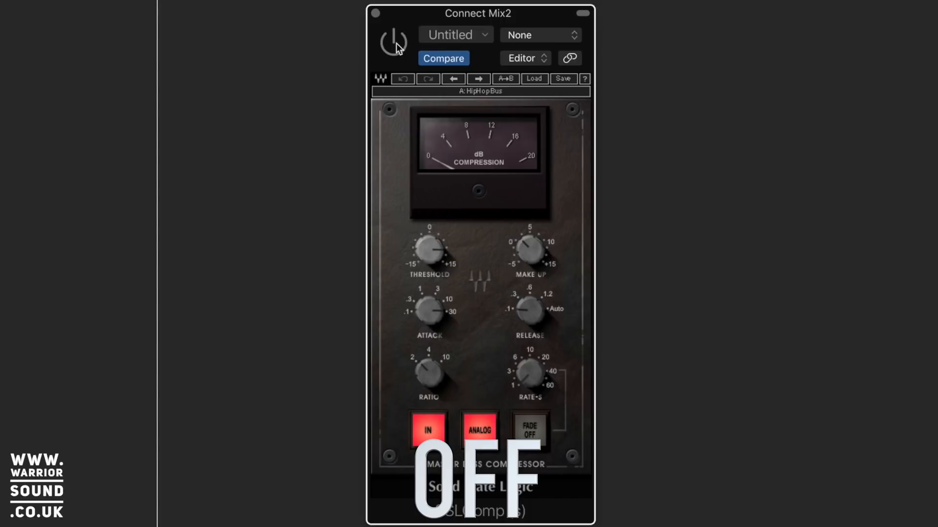
pyautogui.click(394, 43)
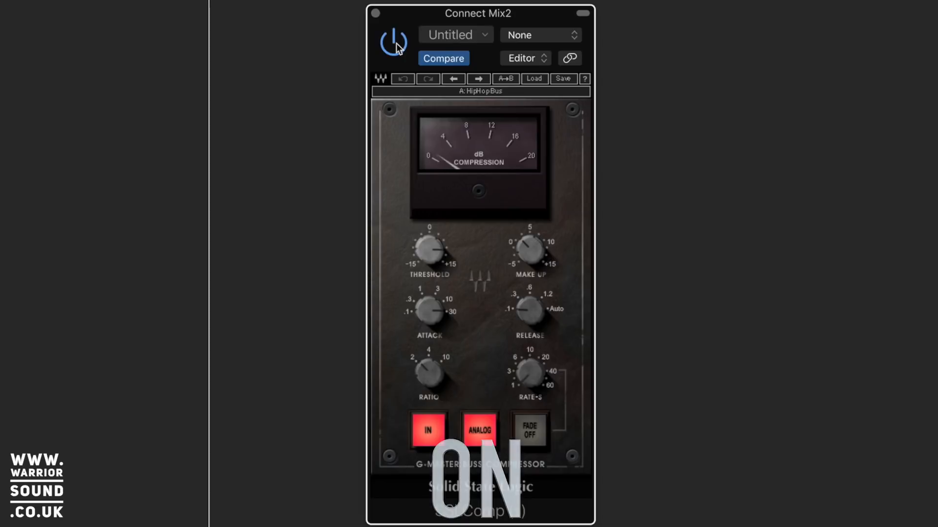
pyautogui.click(396, 46)
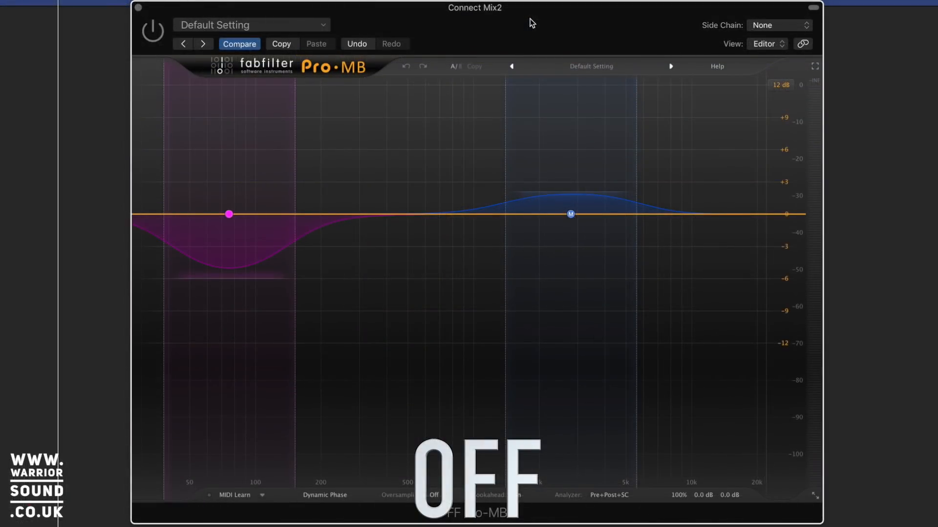
# Switch Pro-MB on and show the settings of its low-frequency compression band.
pyautogui.click(154, 37)
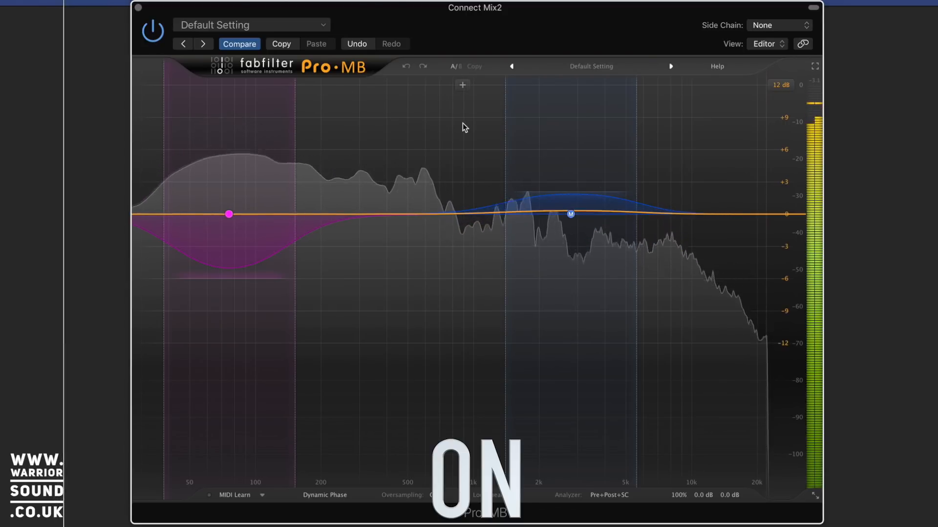
pyautogui.moveTo(571, 215)
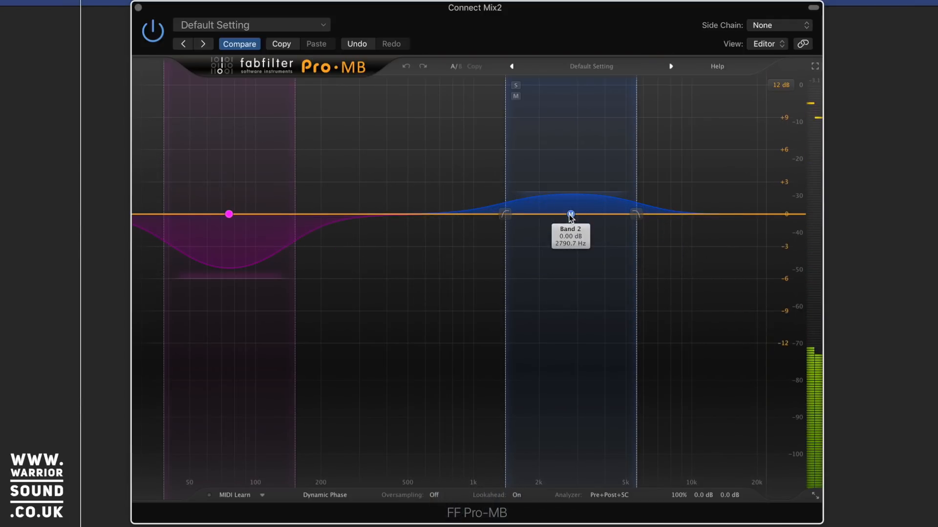
pyautogui.click(229, 215)
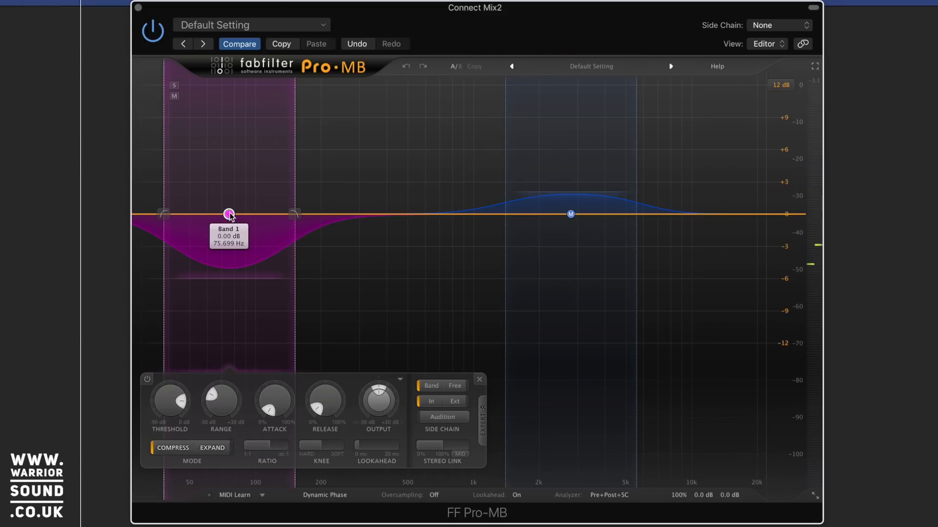
# Play the mix with Pro-MB's low band soloed, return to the full mix and stop playback.
pyautogui.click(175, 86)
pyautogui.press('space')
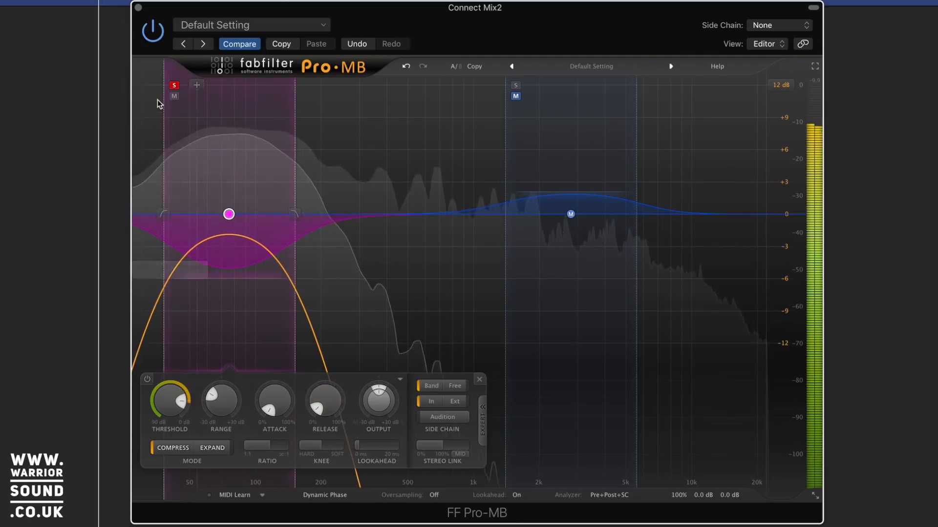
pyautogui.click(175, 85)
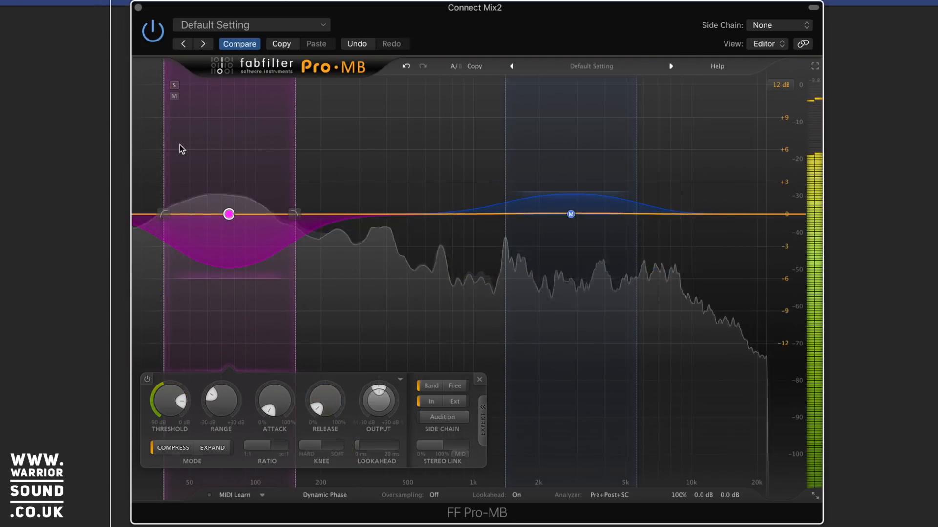
pyautogui.press('space')
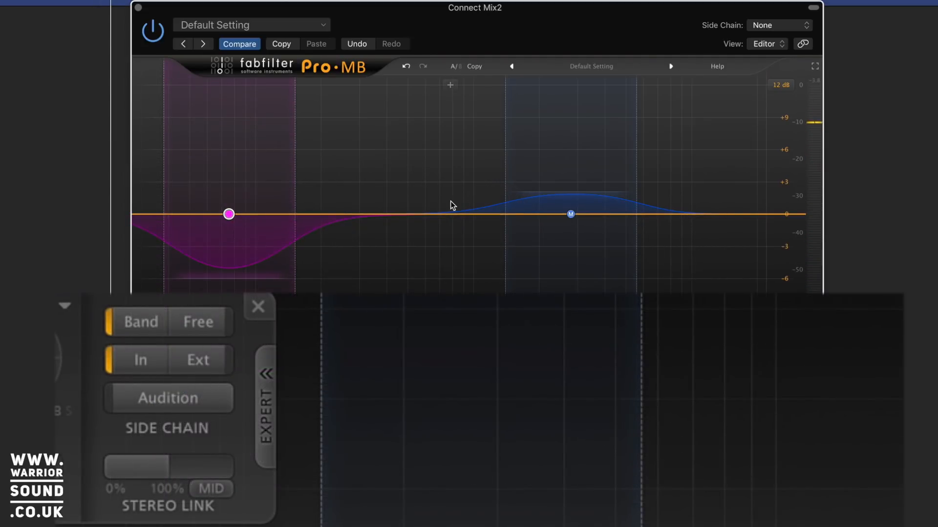
# Show the settings of Pro-MB's upper-mid expansion band, collapsing and reopening its expert options to review the side chain and stereo link.
pyautogui.click(552, 111)
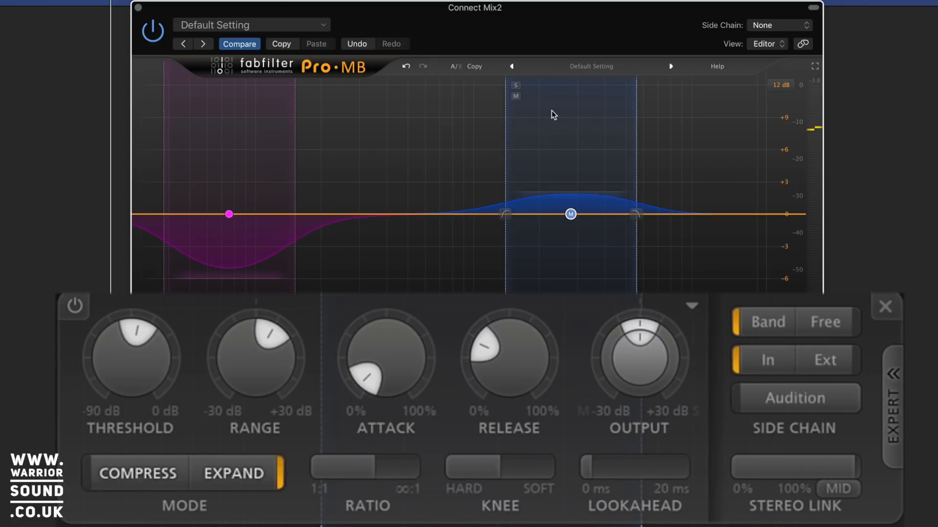
pyautogui.click(892, 431)
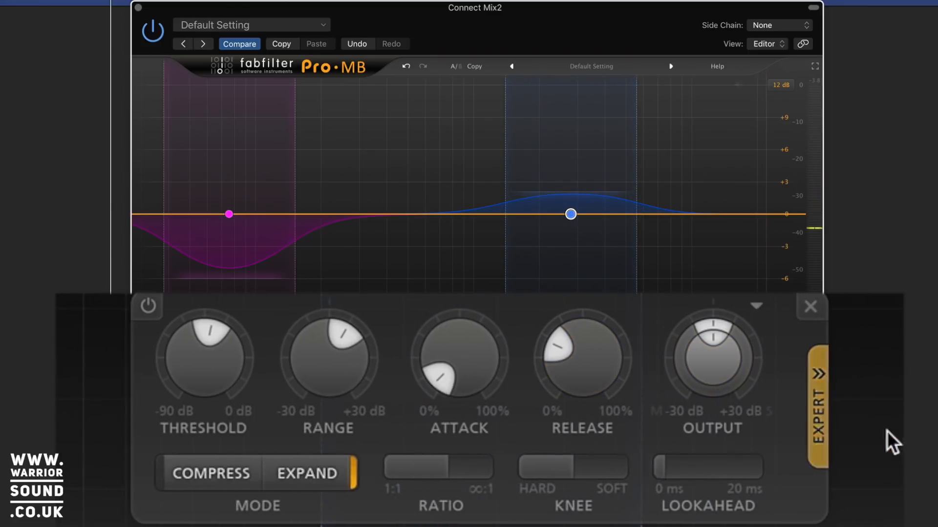
pyautogui.click(816, 414)
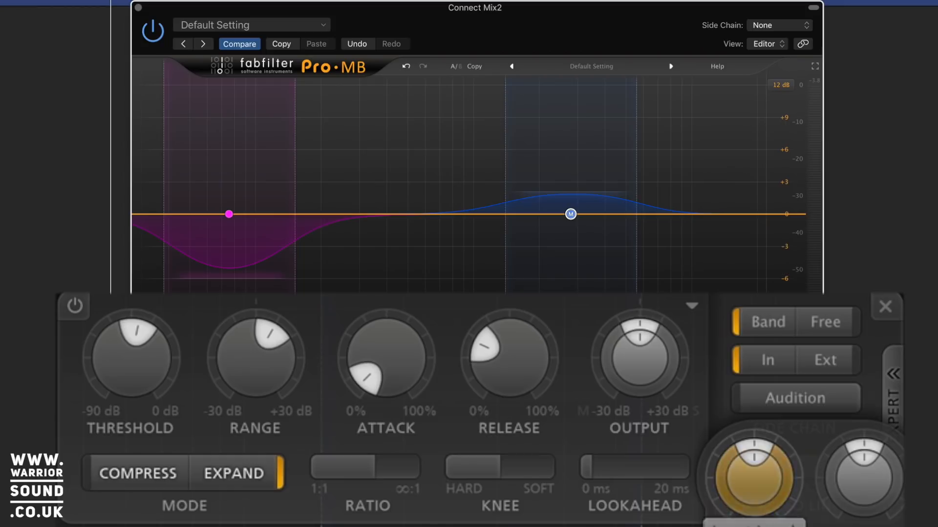
pyautogui.moveTo(792, 470)
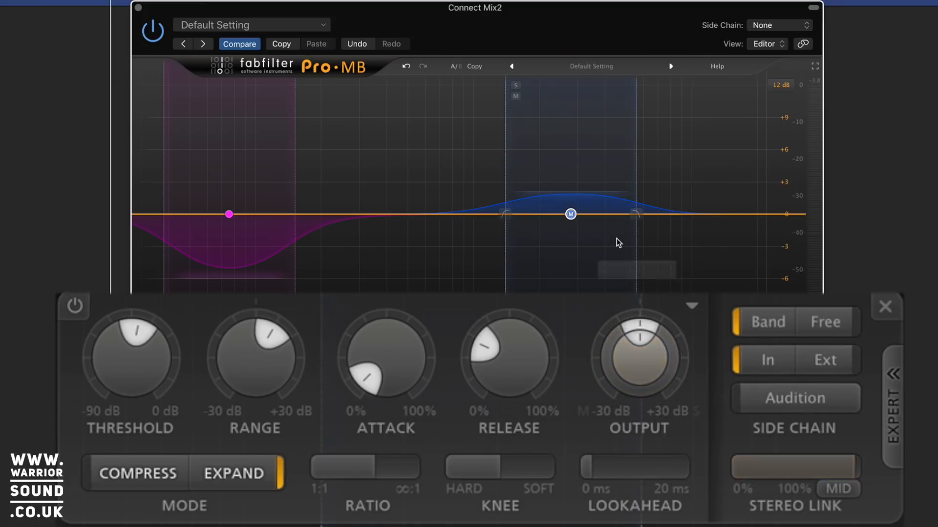
pyautogui.moveTo(575, 217)
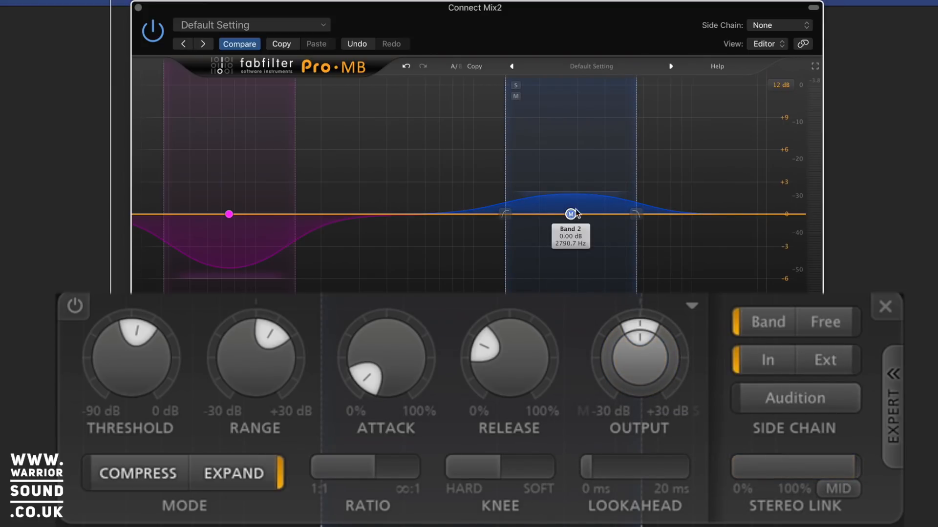
pyautogui.click(572, 215)
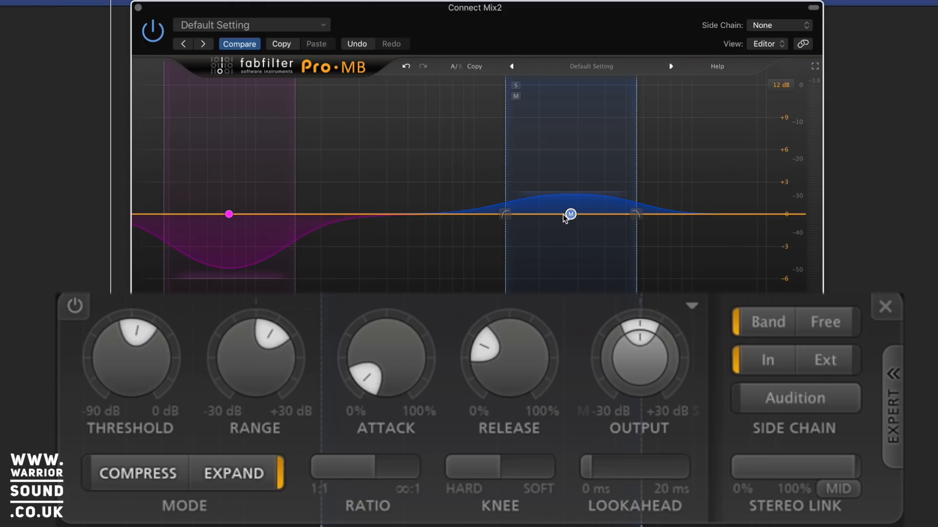
# Listen to Pro-MB's upper-mid band in solo, remove the solo and play the full mix.
pyautogui.click(516, 85)
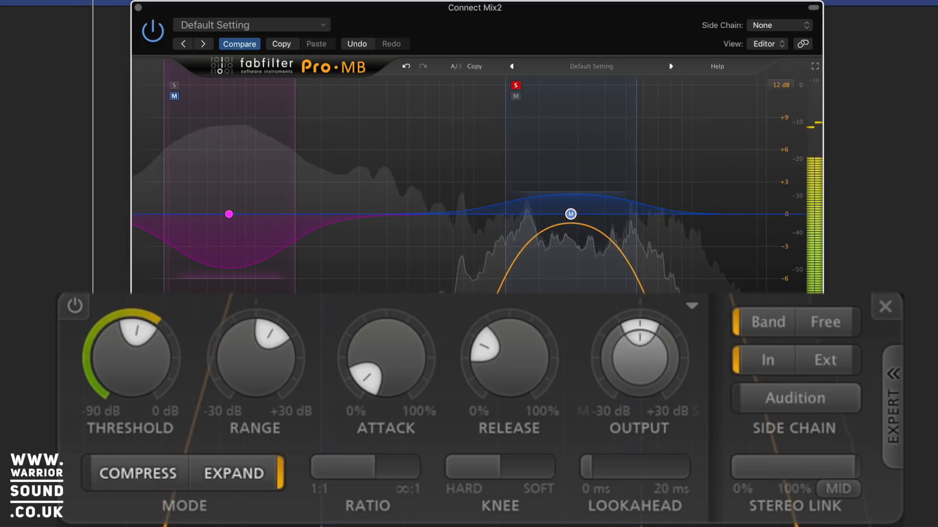
pyautogui.press('space')
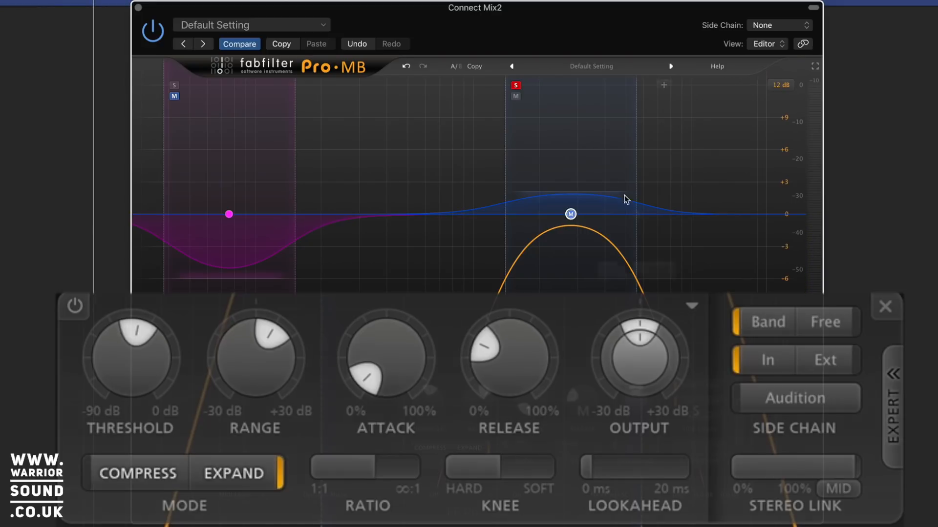
pyautogui.click(515, 85)
pyautogui.press('space')
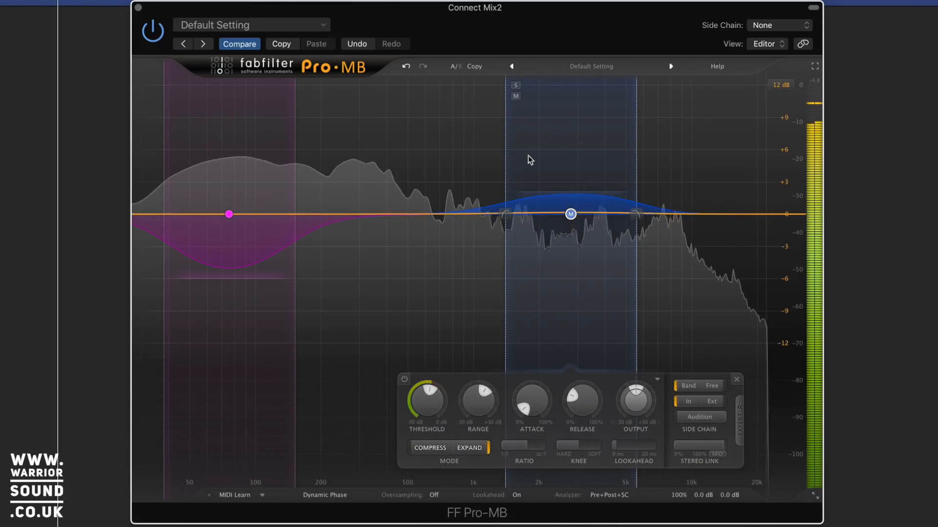
# Compare the mix with the upper-mid band muted and unmuted, audition its side chain and stop playback.
pyautogui.click(516, 96)
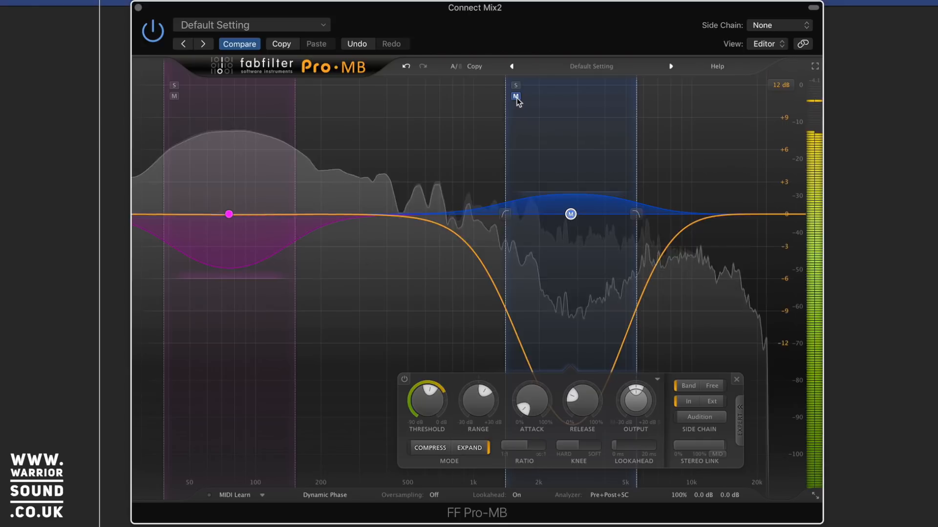
pyautogui.click(516, 97)
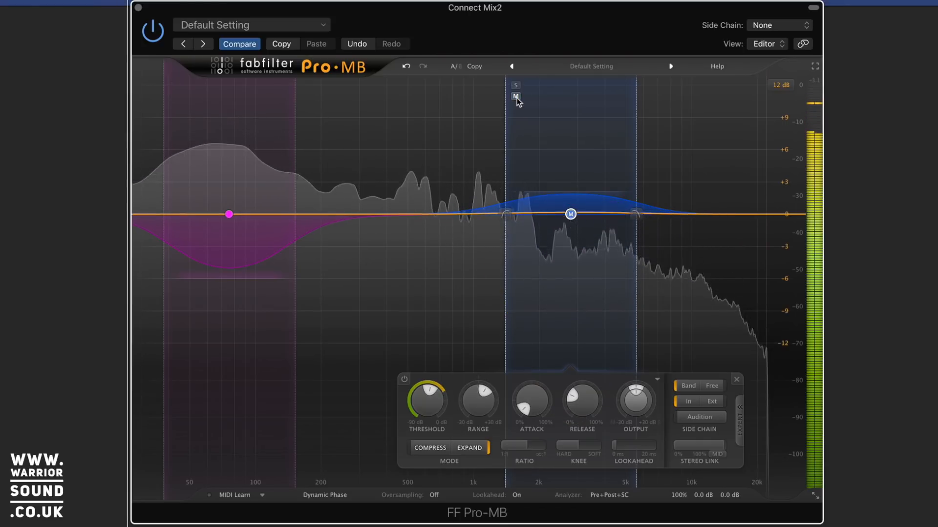
pyautogui.click(697, 419)
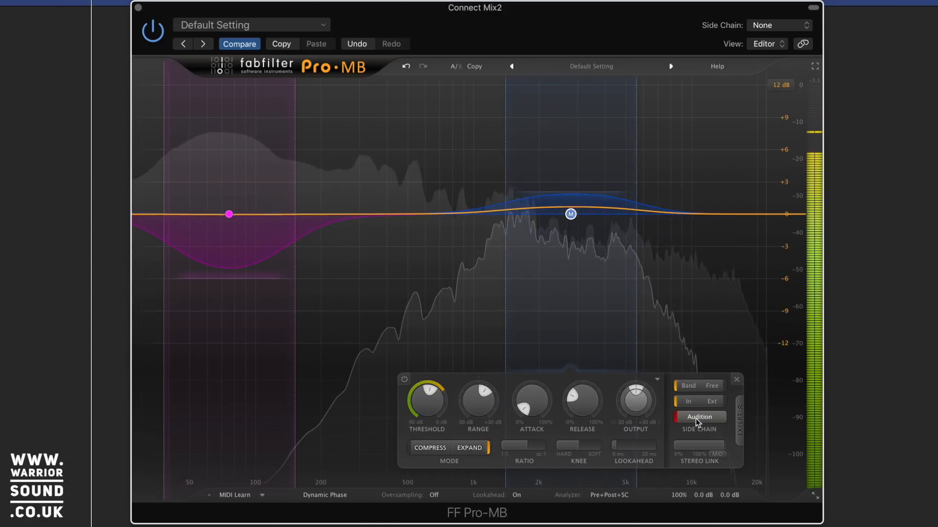
pyautogui.click(697, 418)
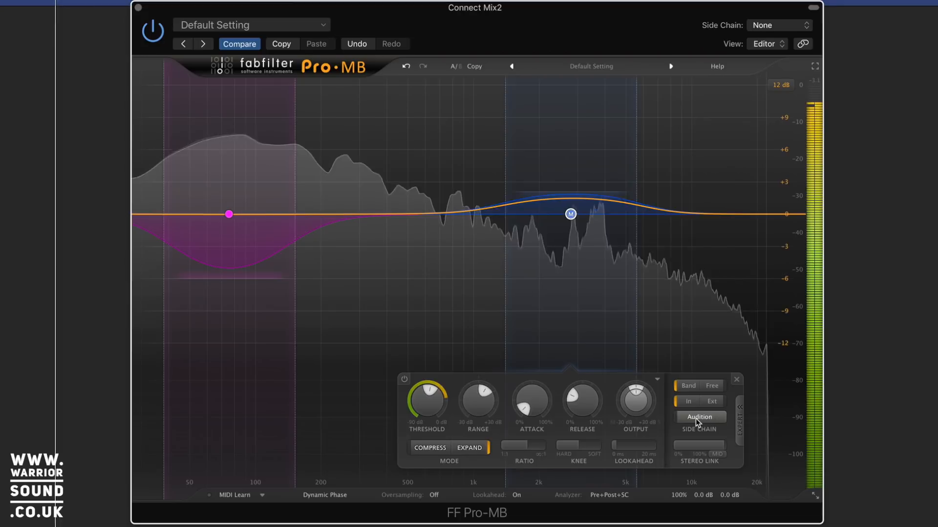
pyautogui.press('space')
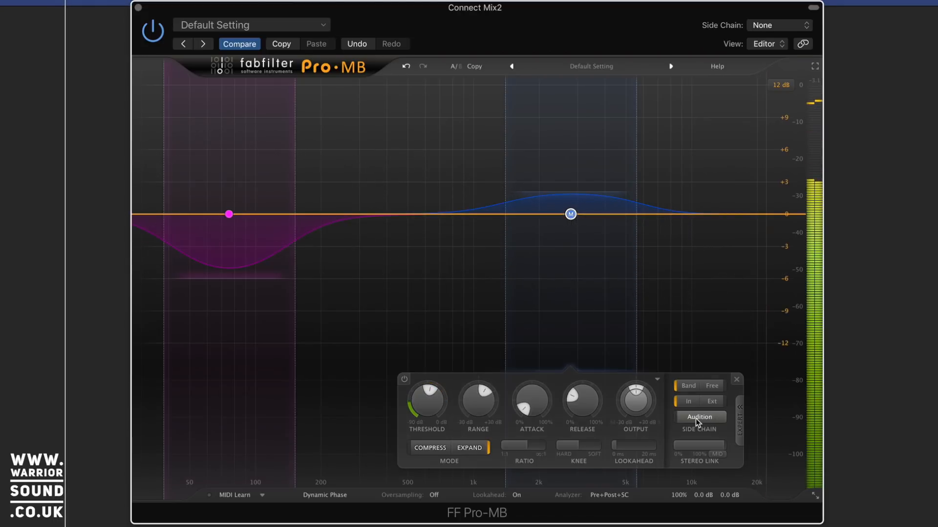
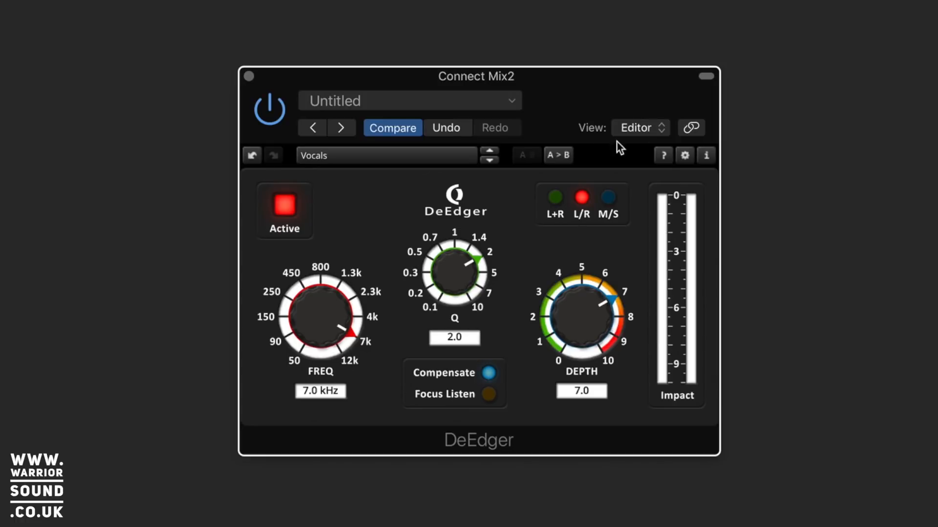
# Place DeEdger beside Passive EQ, compare the mix with DeEdger on and off, leaving it off, and close Passive EQ.
pyautogui.moveTo(426, 77); pyautogui.dragTo(778, 107)
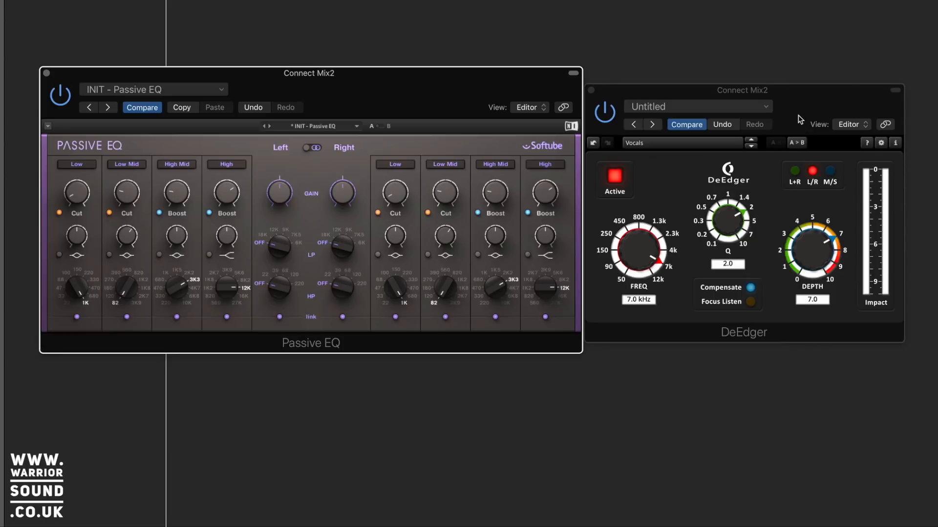
pyautogui.click(604, 113)
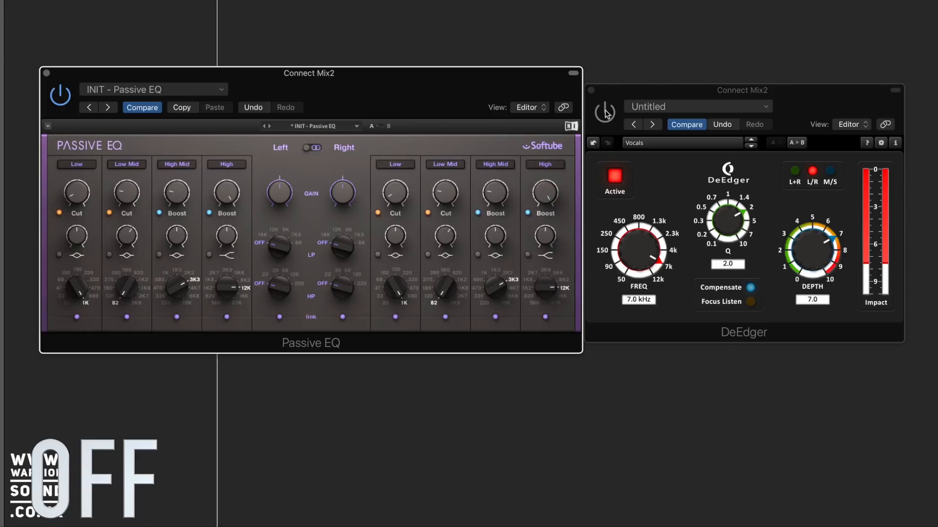
pyautogui.click(605, 112)
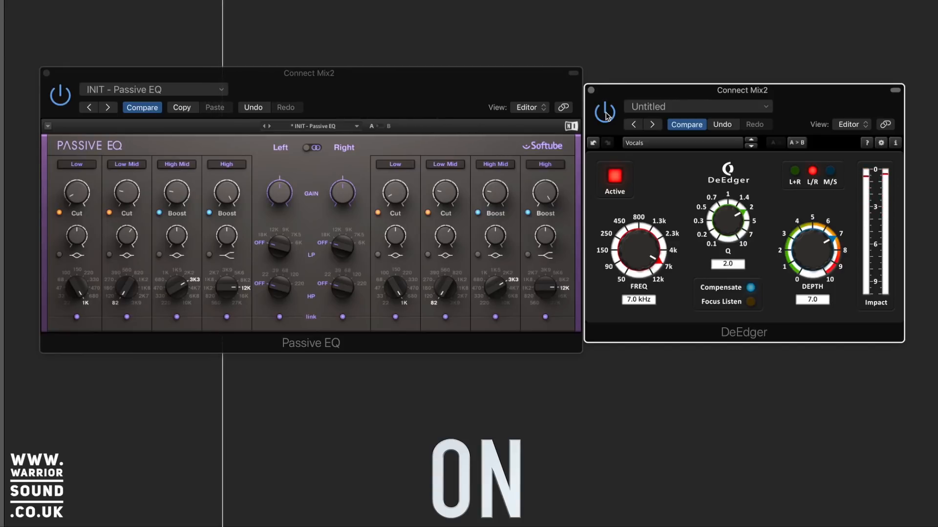
pyautogui.click(606, 114)
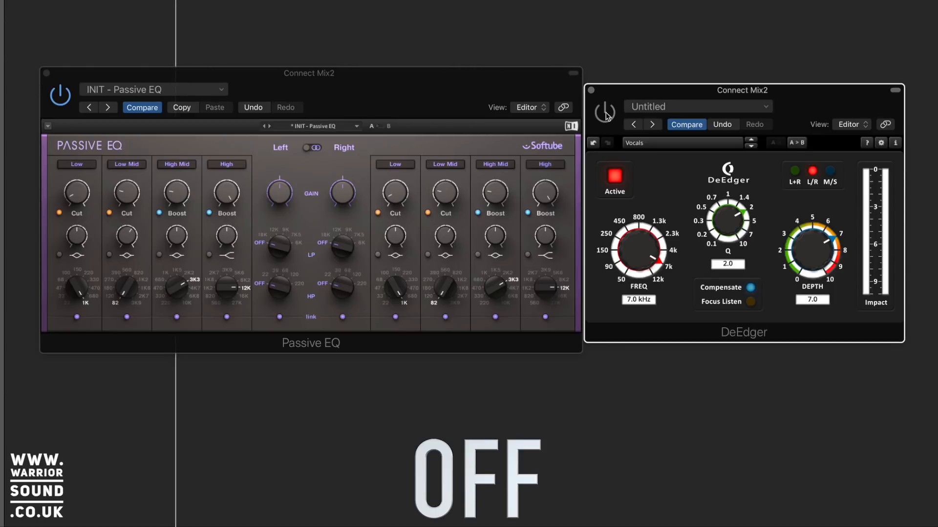
pyautogui.click(605, 114)
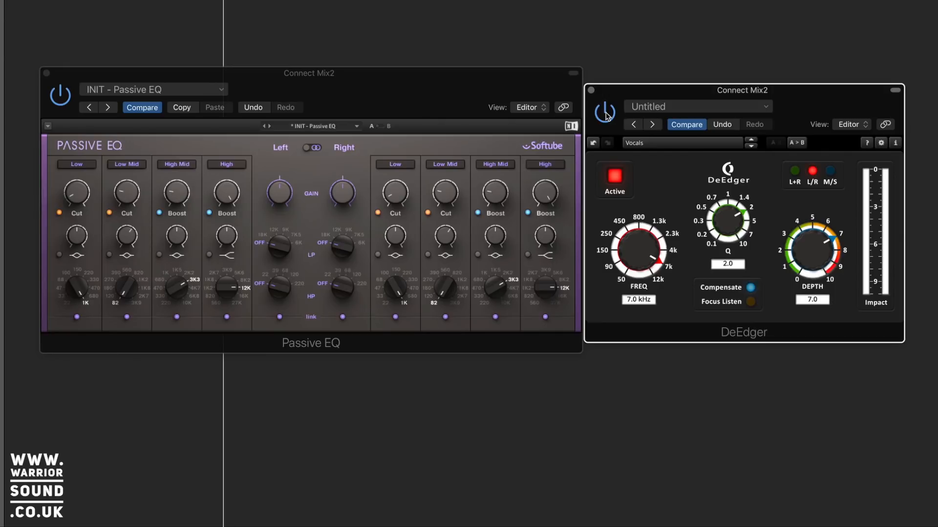
pyautogui.click(606, 114)
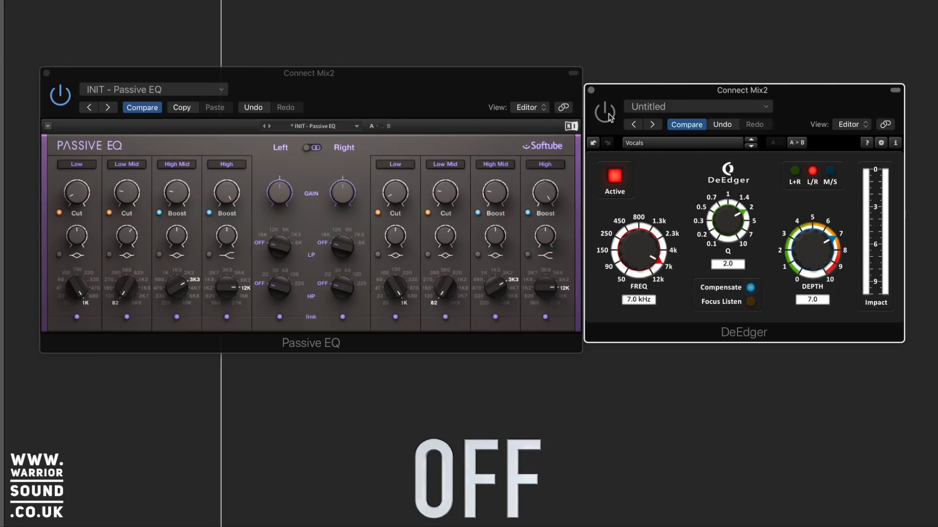
pyautogui.click(605, 112)
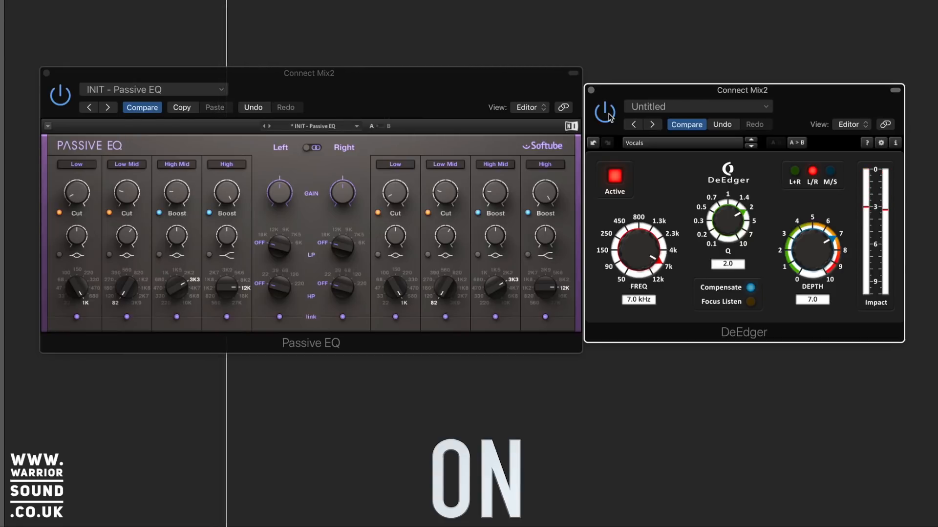
pyautogui.click(606, 112)
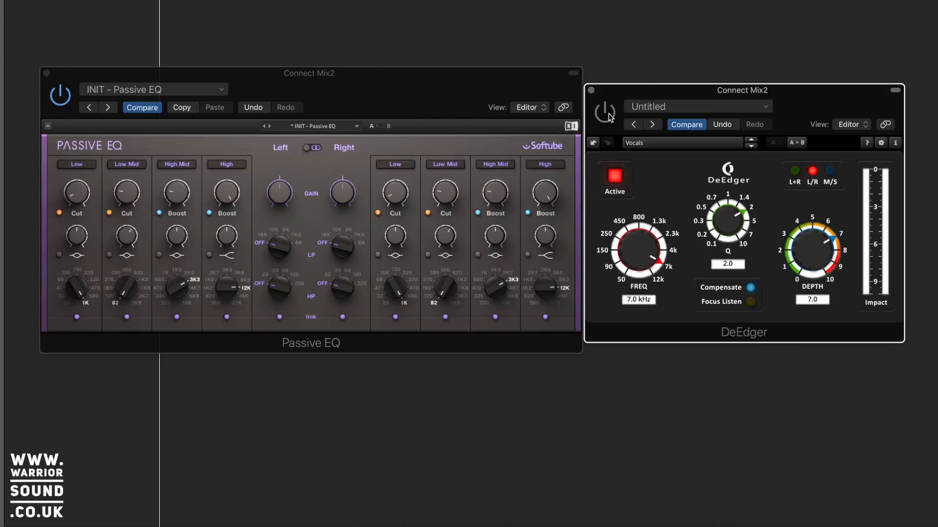
pyautogui.click(47, 73)
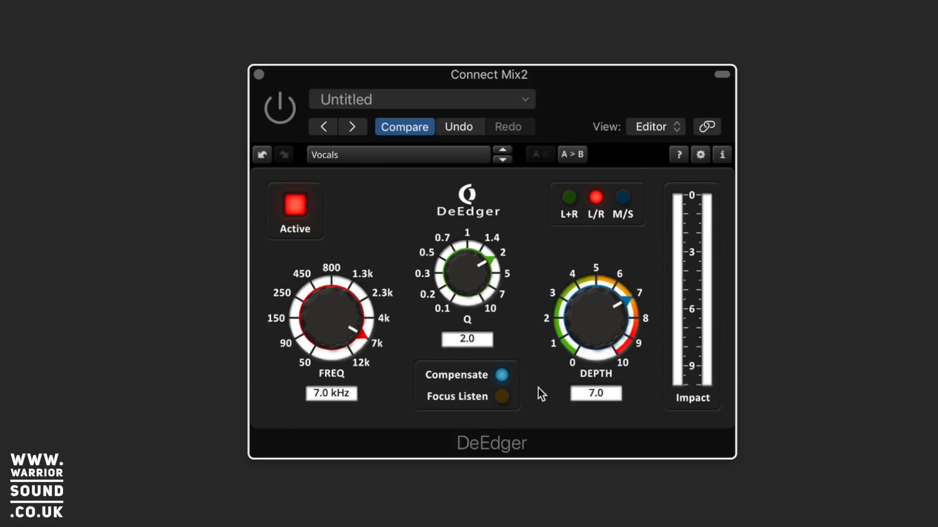
# Reduce DeEdger's depth to 3.0.
pyautogui.moveTo(596, 309); pyautogui.dragTo(587, 492)
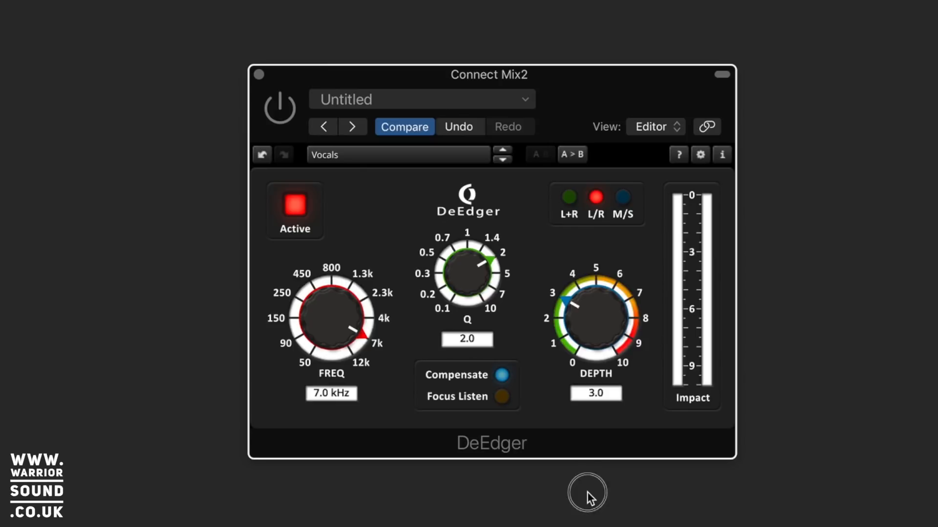
pyautogui.moveTo(584, 323); pyautogui.dragTo(592, 526)
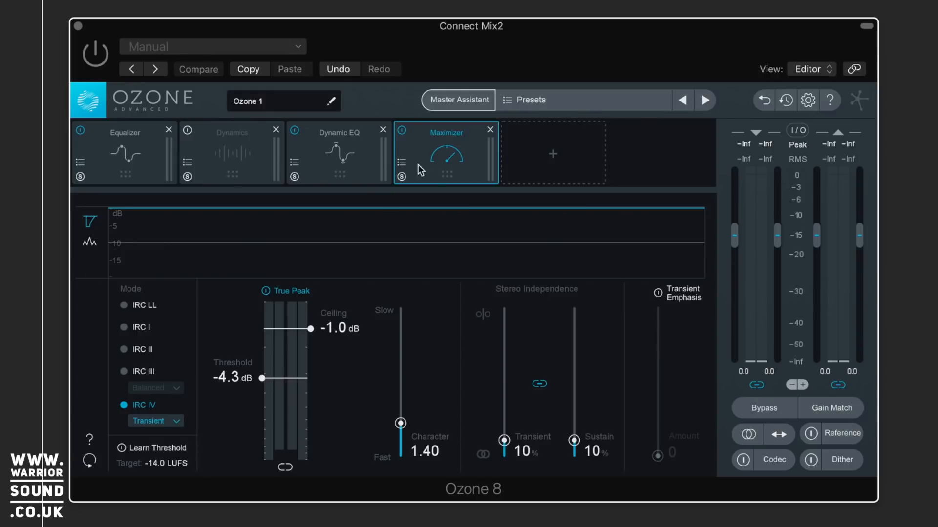
# Review the Equalizer and Dynamic EQ module settings in Ozone 8.
pyautogui.click(124, 133)
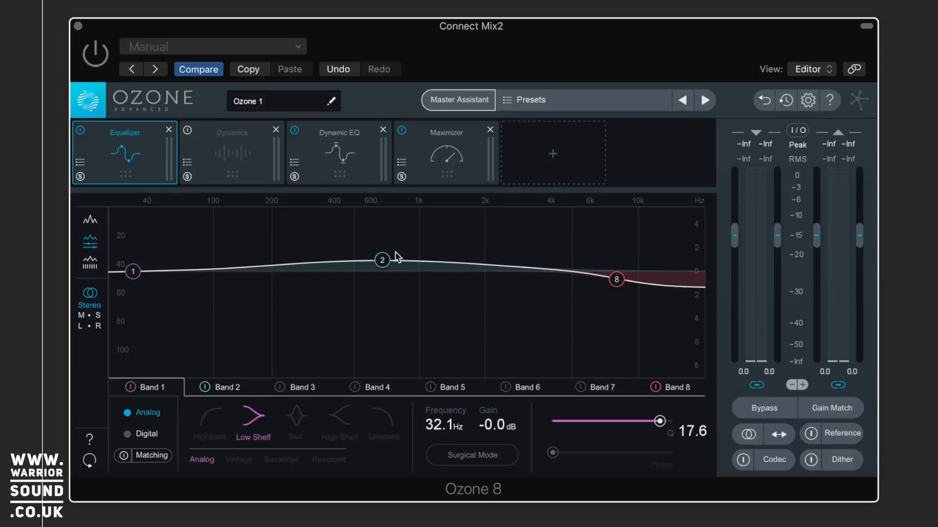
pyautogui.click(338, 136)
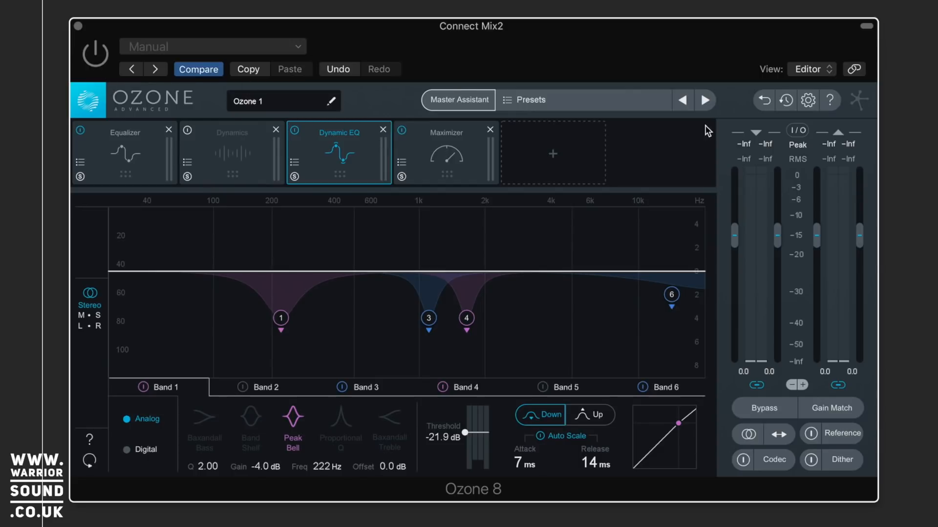
# Run Master Assistant with the Streaming target while the mix plays, and accept its suggested settings.
pyautogui.click(456, 100)
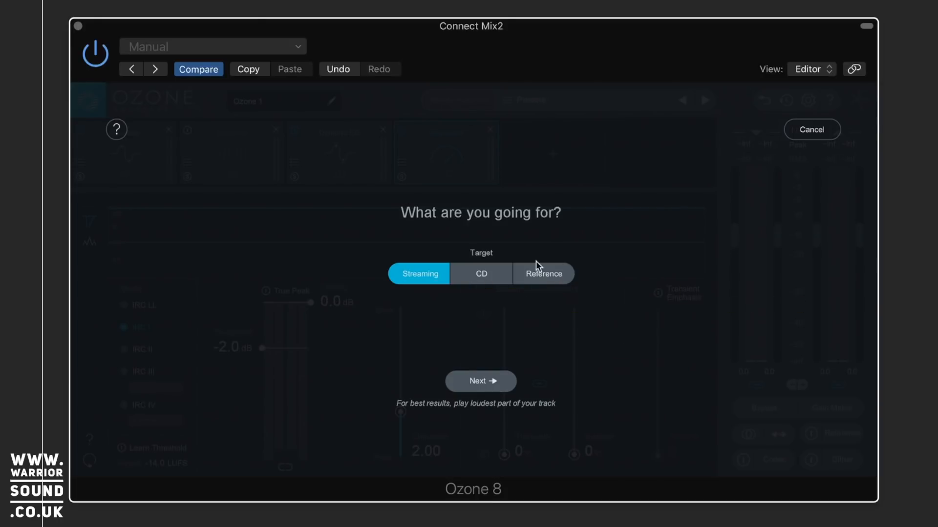
pyautogui.click(552, 274)
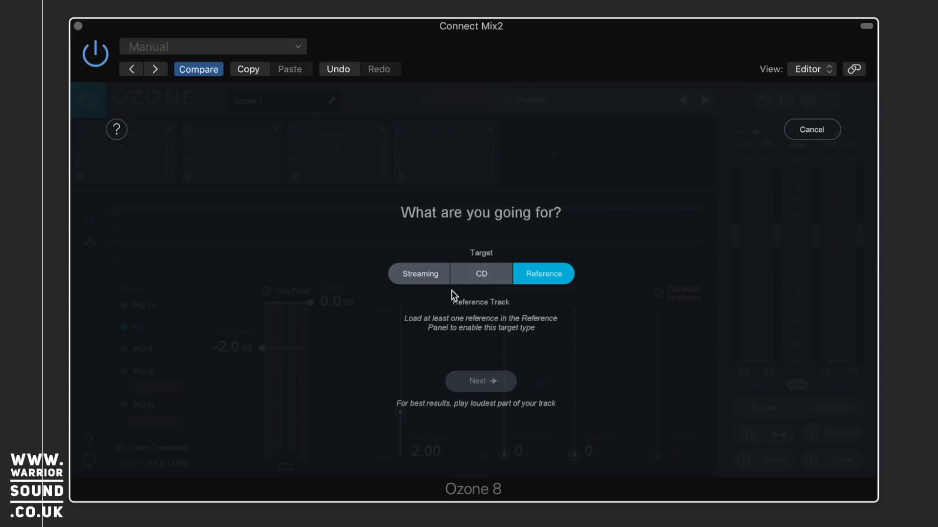
pyautogui.click(417, 276)
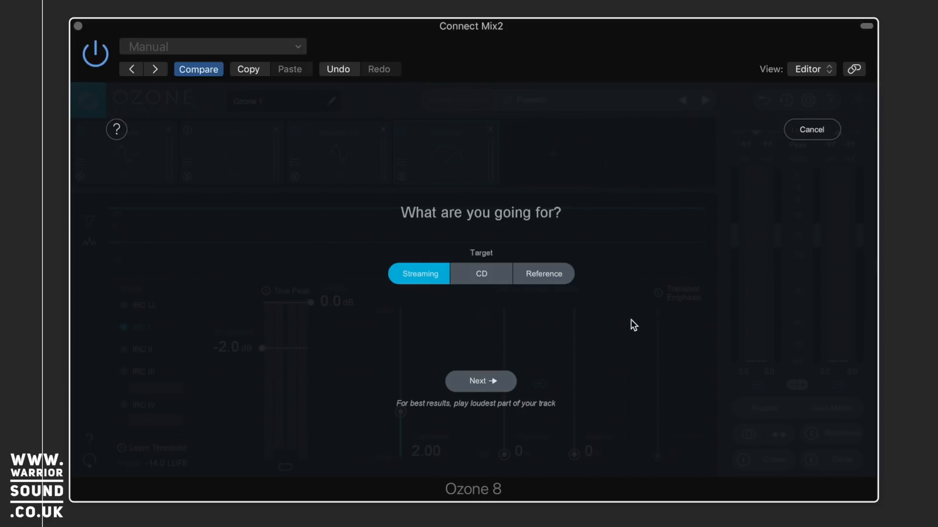
pyautogui.click(479, 382)
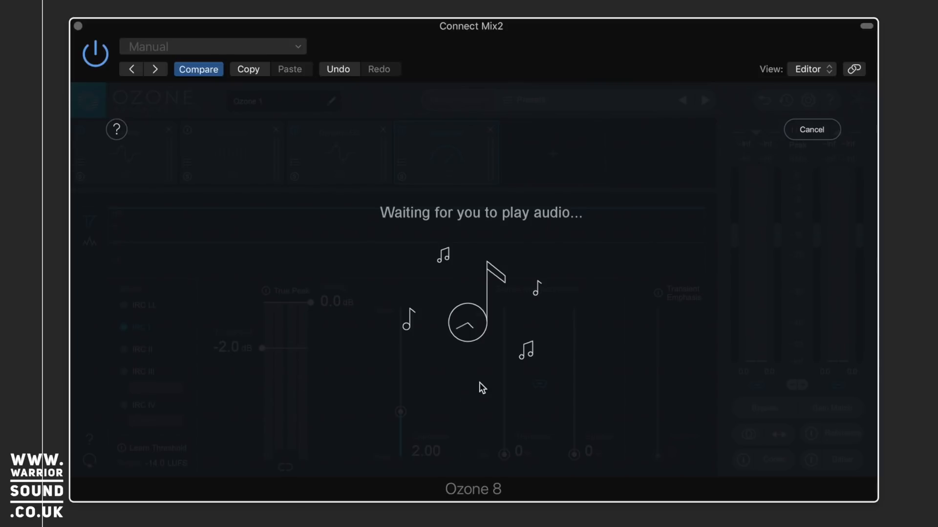
pyautogui.press('space')
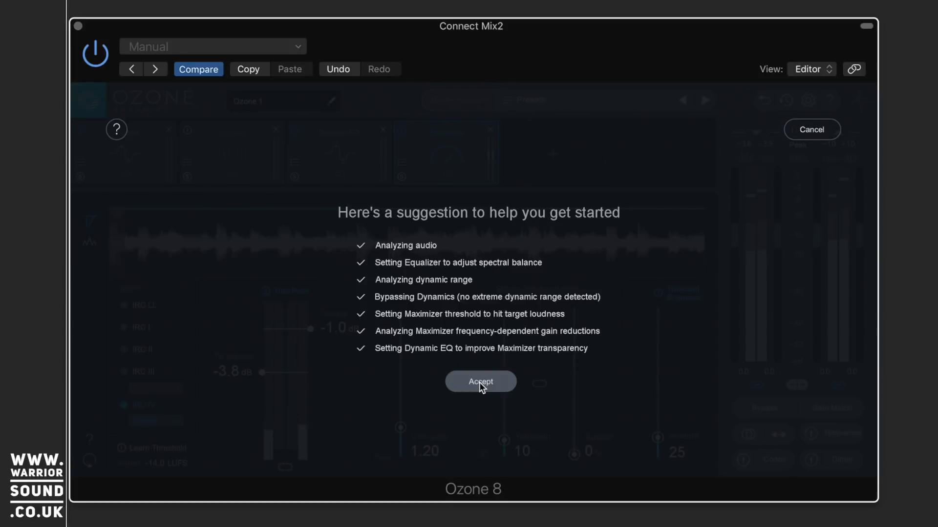
pyautogui.click(479, 383)
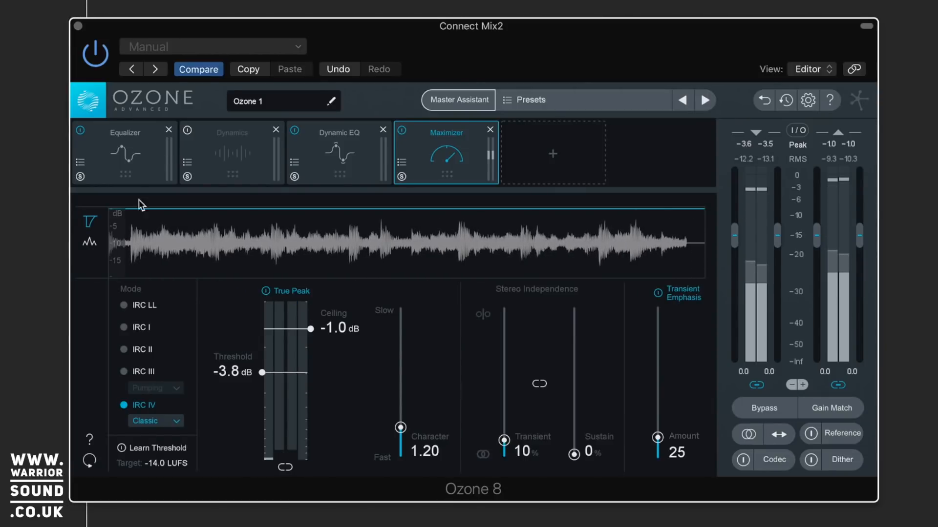
# Flatten the Equalizer's band 1 low shelf to 0.0 dB at about 40.9 Hz.
pyautogui.click(124, 139)
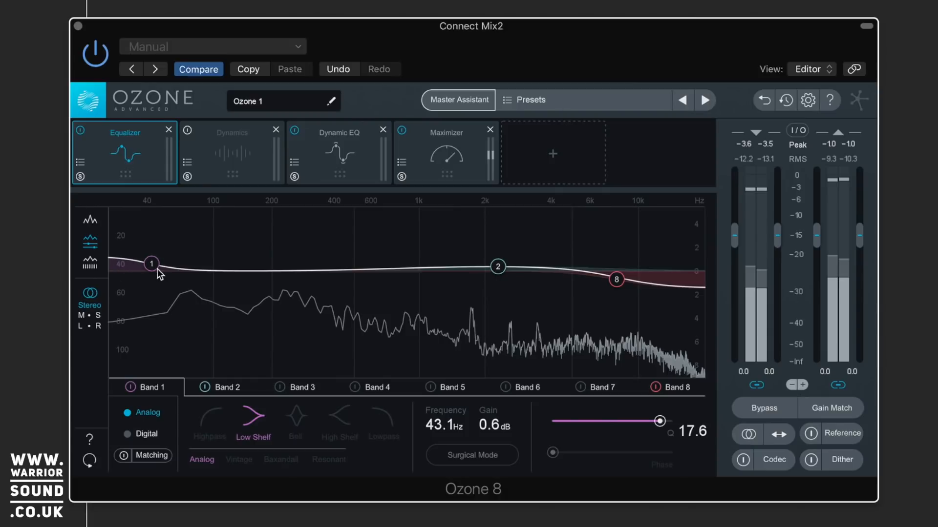
pyautogui.moveTo(151, 265); pyautogui.dragTo(148, 272)
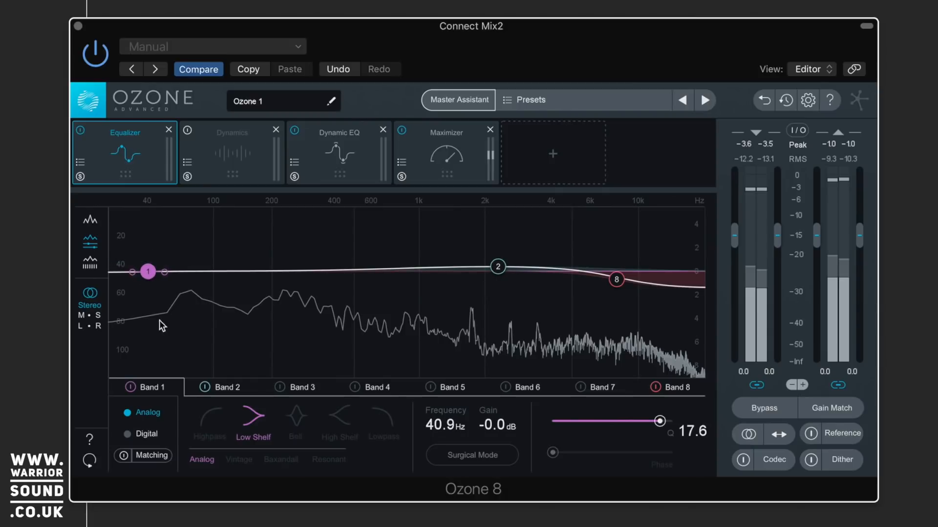
# Review Master Assistant's settings in the Dynamics, Dynamic EQ and Maximizer modules.
pyautogui.click(251, 136)
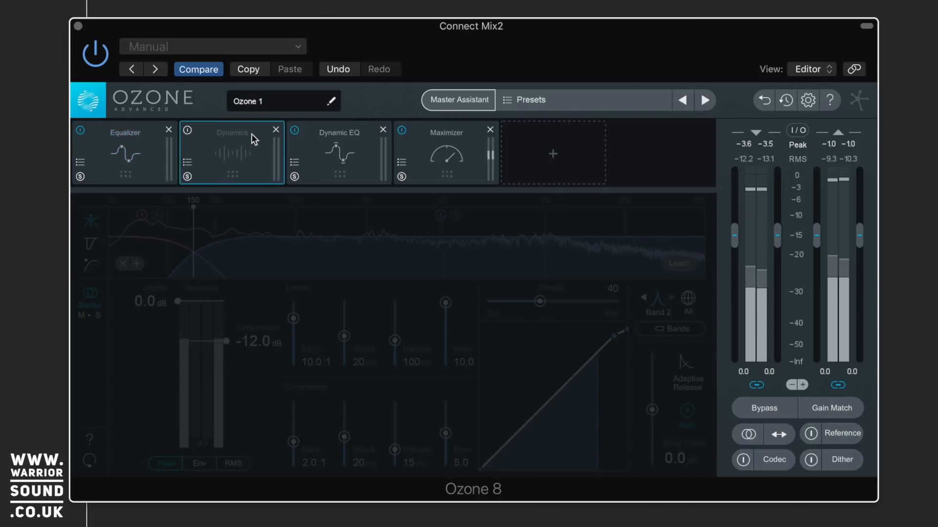
pyautogui.click(342, 136)
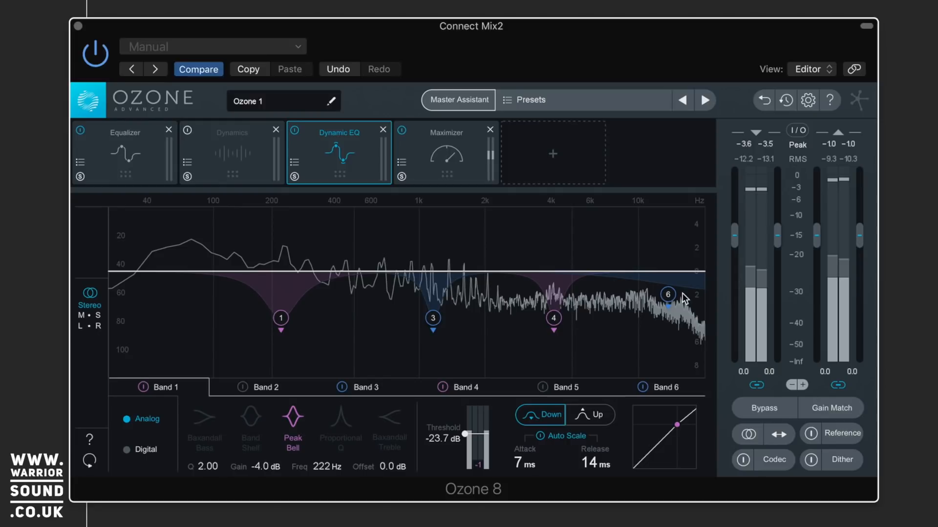
pyautogui.click(440, 140)
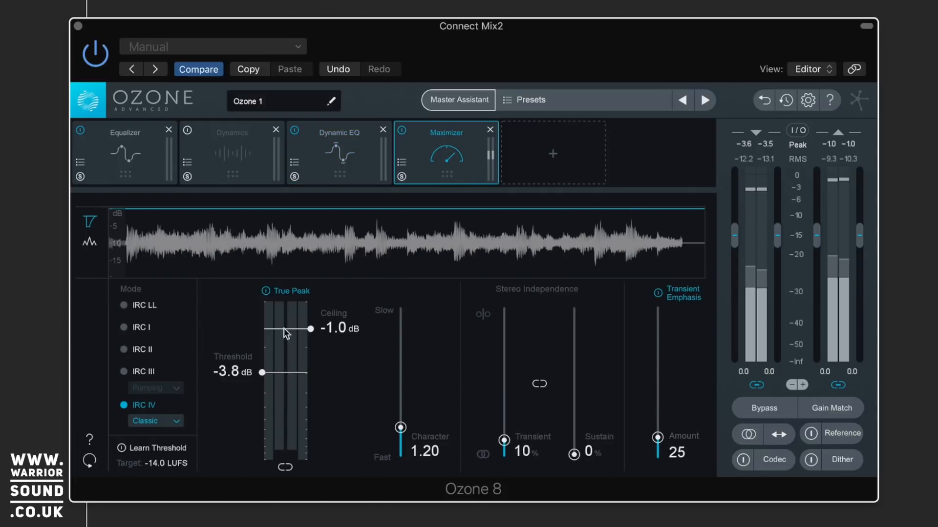
pyautogui.click(332, 139)
# Return to the Equalizer module and compare the mix with Ozone 8 off and on, leaving it on.
pyautogui.click(134, 140)
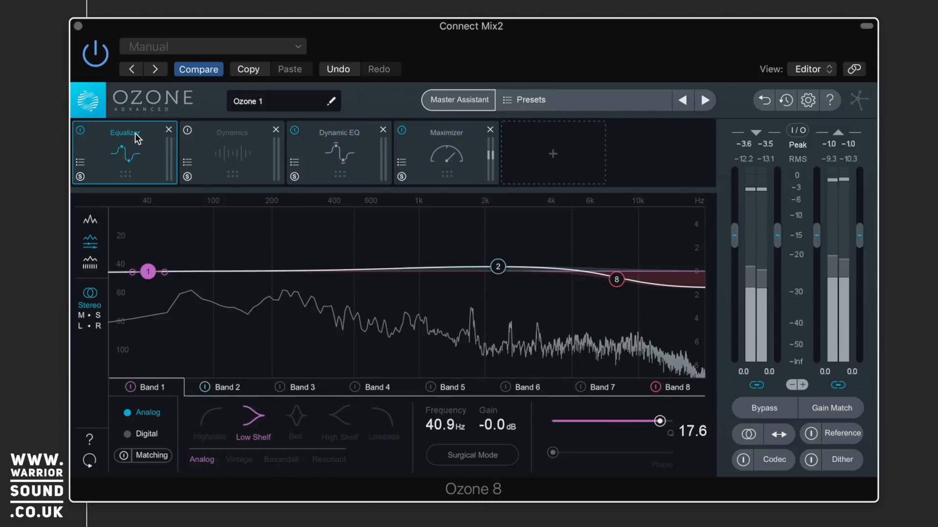
pyautogui.click(87, 57)
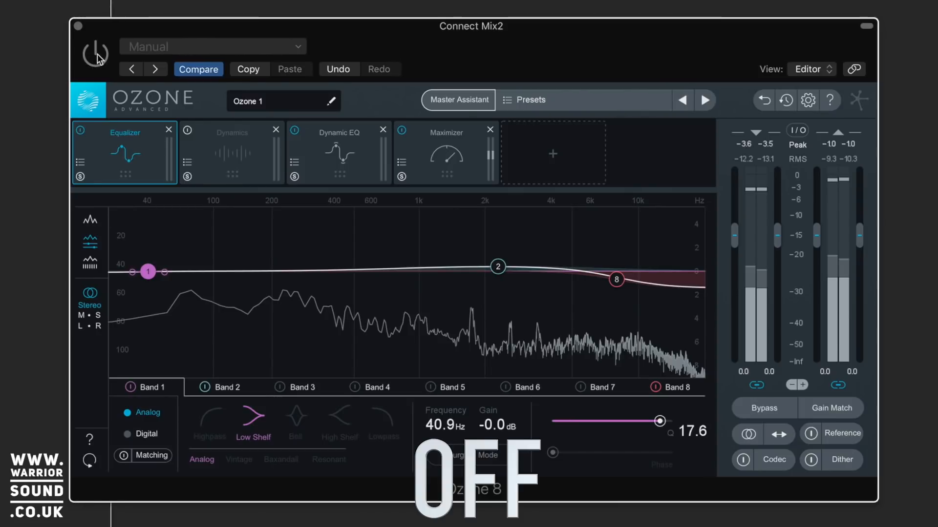
pyautogui.click(96, 54)
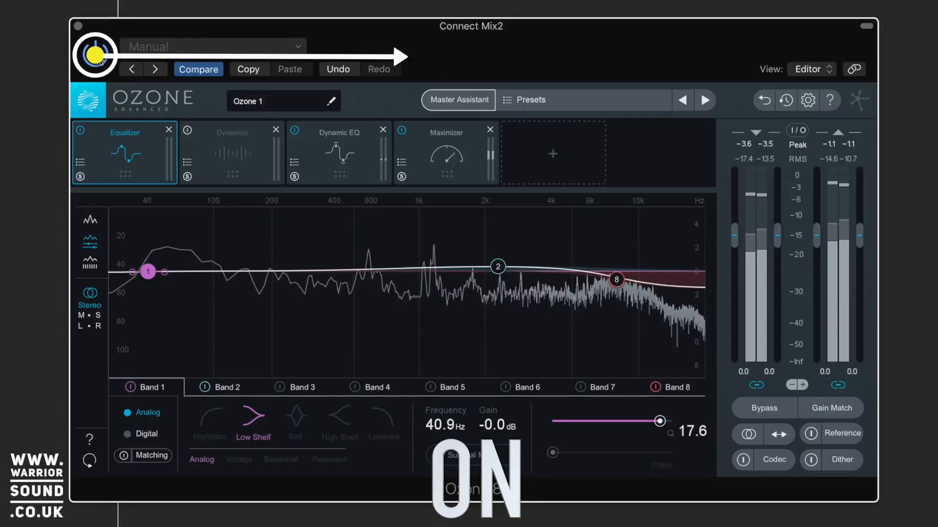
# Review the Dynamic EQ, Equalizer and Maximizer during playback, look through the modules available to add and return to the Maximizer.
pyautogui.click(336, 131)
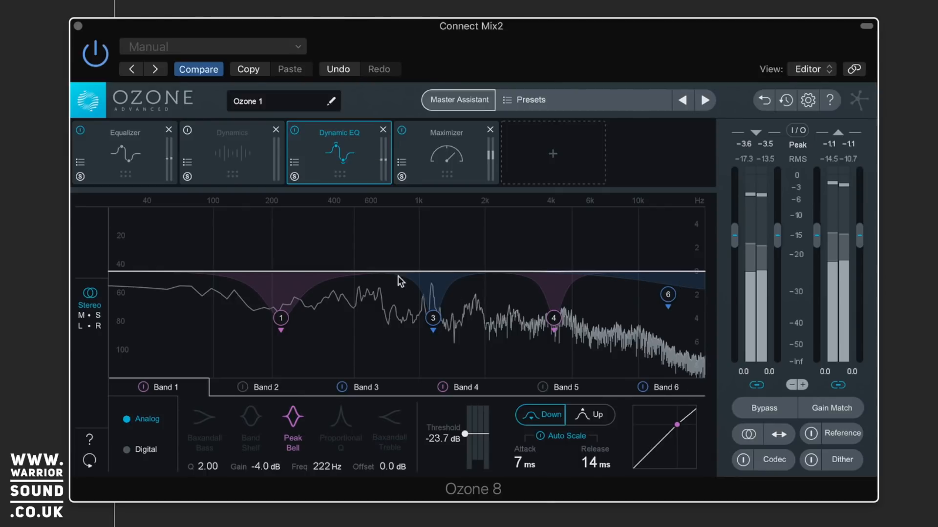
pyautogui.click(126, 146)
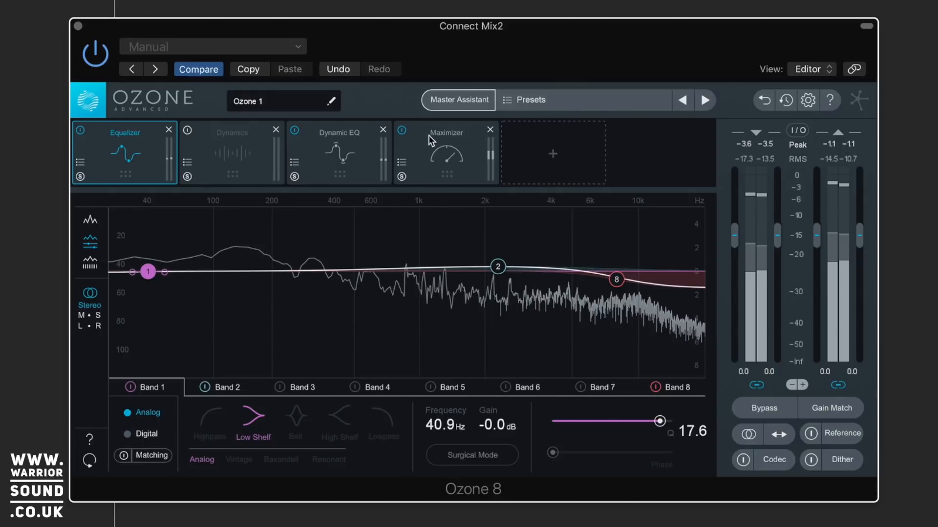
pyautogui.click(441, 134)
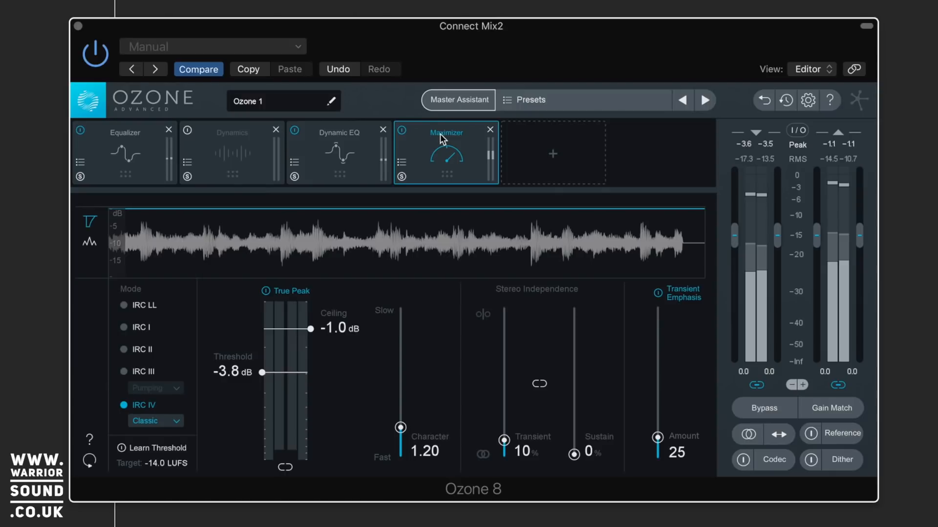
pyautogui.click(568, 164)
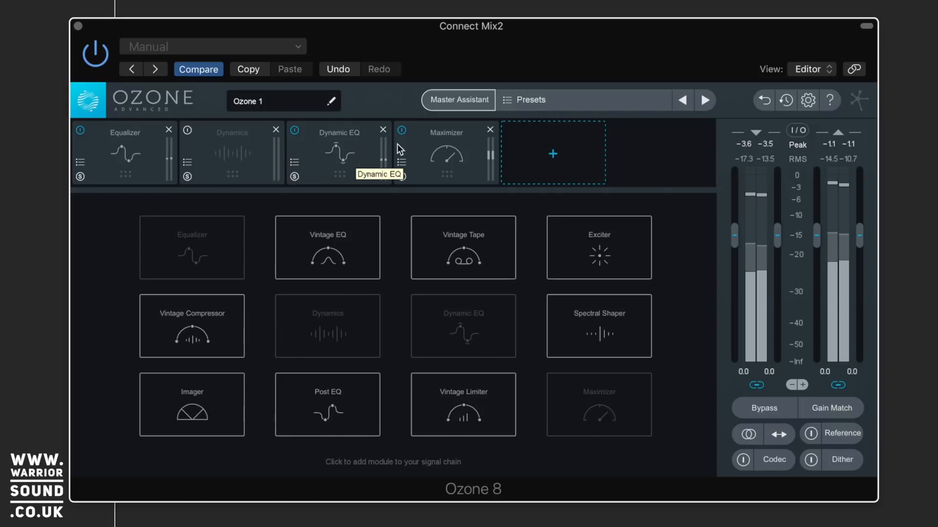
pyautogui.click(445, 156)
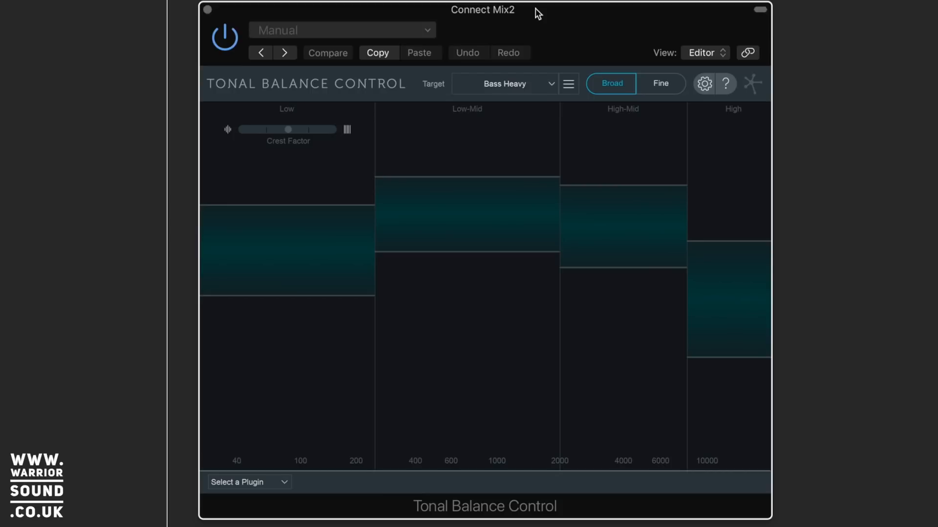
# Set Tonal Balance Control's target curve to plastic and show it in the Fine view.
pyautogui.click(535, 86)
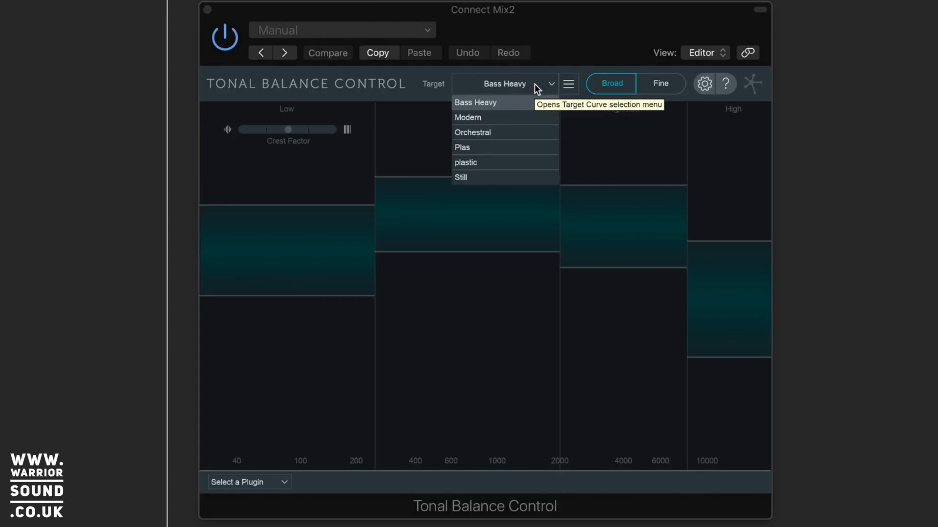
pyautogui.click(517, 161)
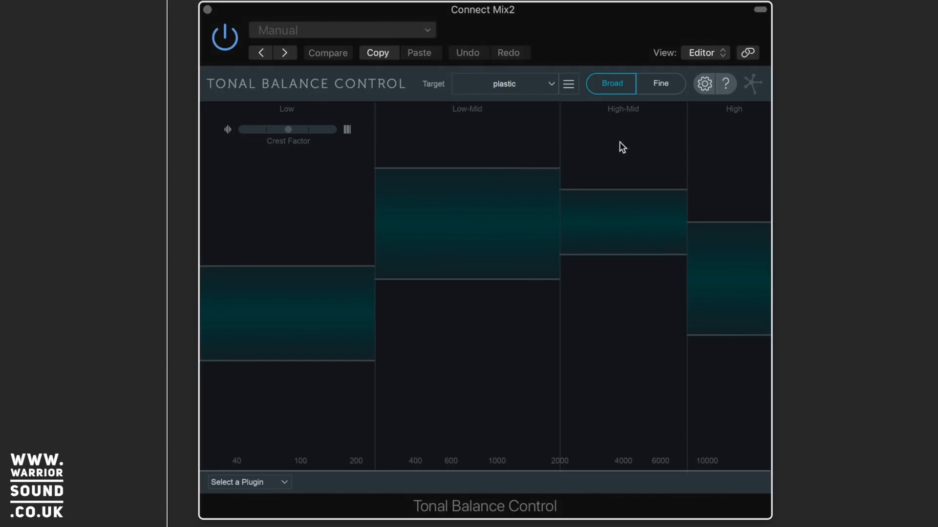
pyautogui.click(662, 84)
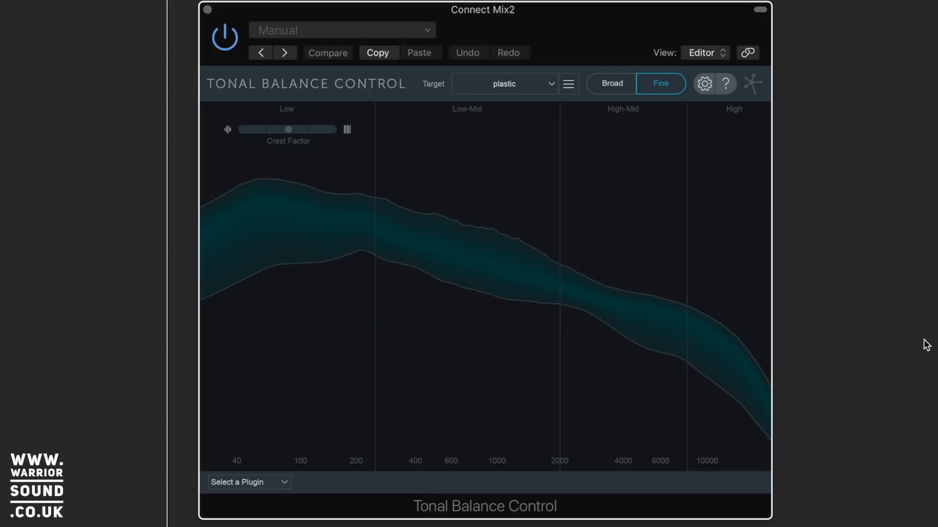
# Play the mix against the target curve and select Ozone 1 as Tonal Balance Control's linked plug-in.
pyautogui.press('space')
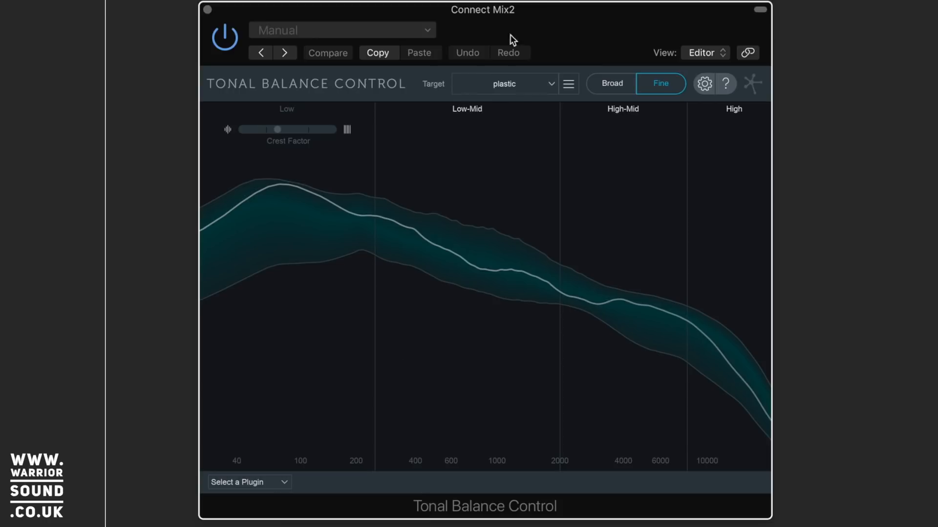
pyautogui.click(261, 488)
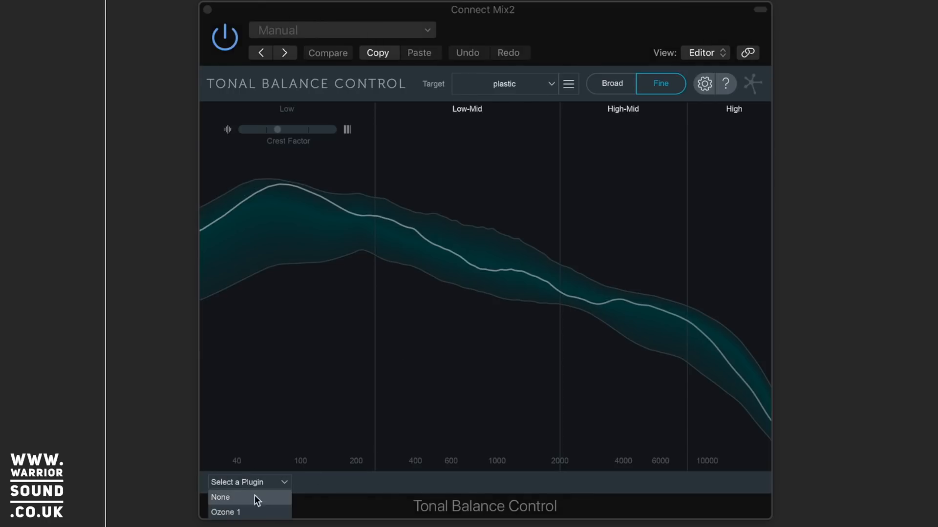
pyautogui.click(248, 512)
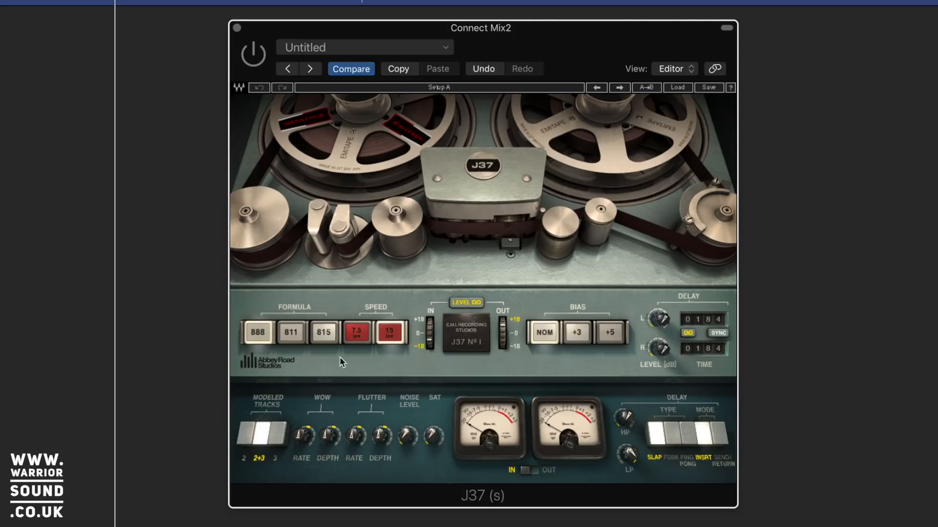
# Show the J37's 15 ips tape speed and switch its tape formula to 815 and back to 888.
pyautogui.click(386, 337)
pyautogui.click(317, 335)
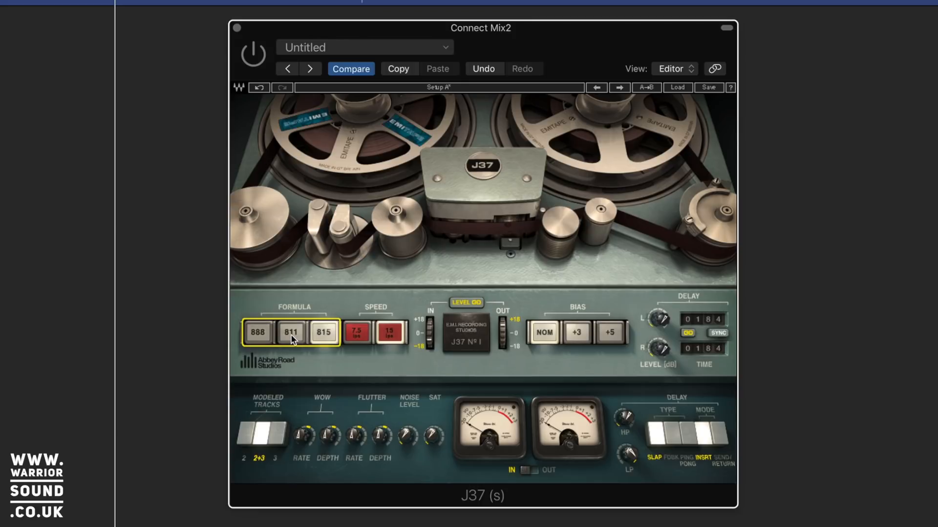
pyautogui.click(267, 334)
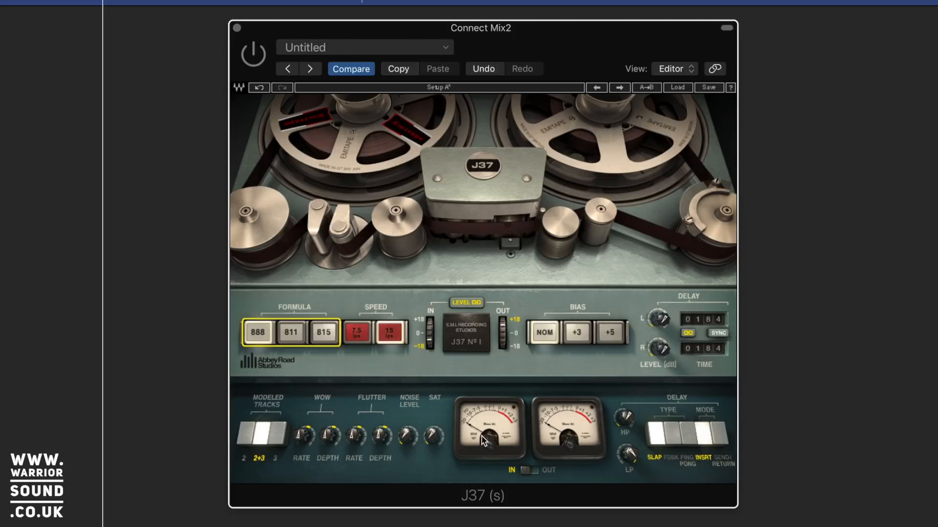
# Turn on the J37 and adjust its input level during playback.
pyautogui.click(253, 58)
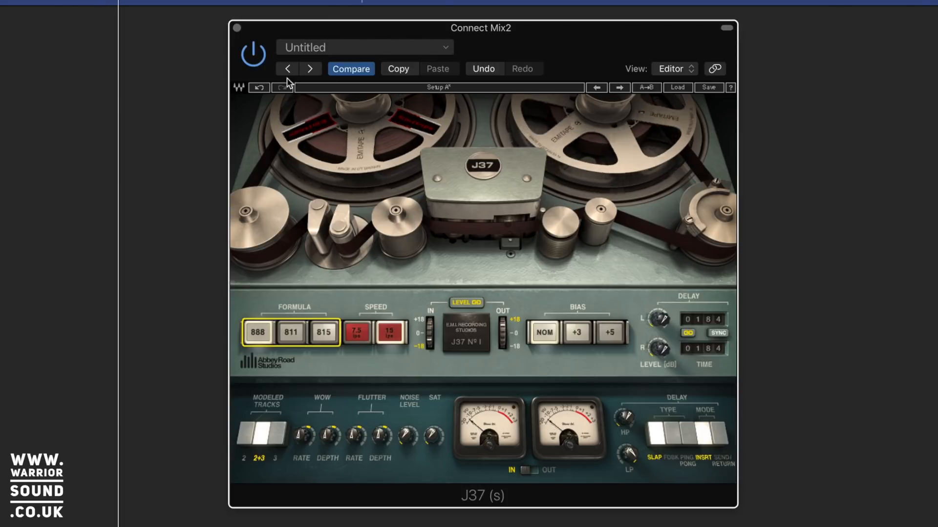
pyautogui.moveTo(429, 343); pyautogui.dragTo(429, 345)
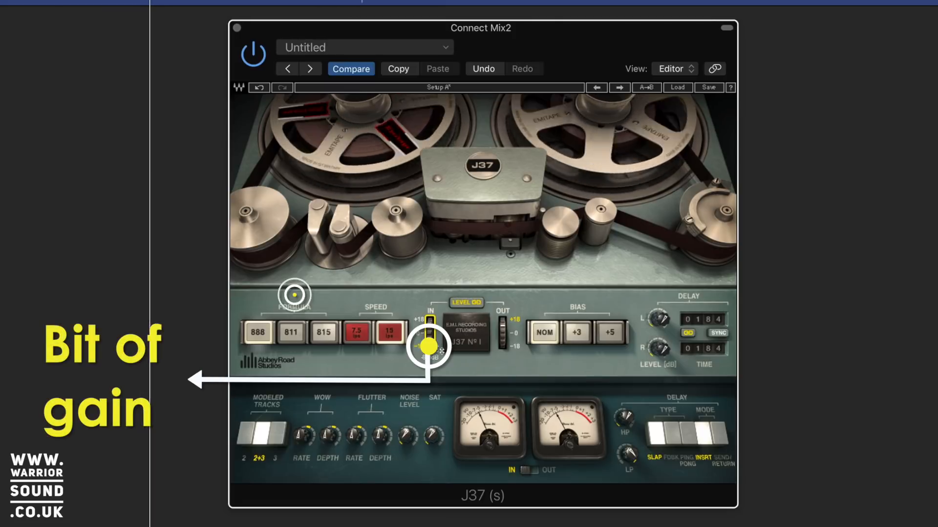
# Compare the J37's 811 and 815 tape formulas, leaving 811 selected.
pyautogui.click(292, 333)
pyautogui.click(320, 333)
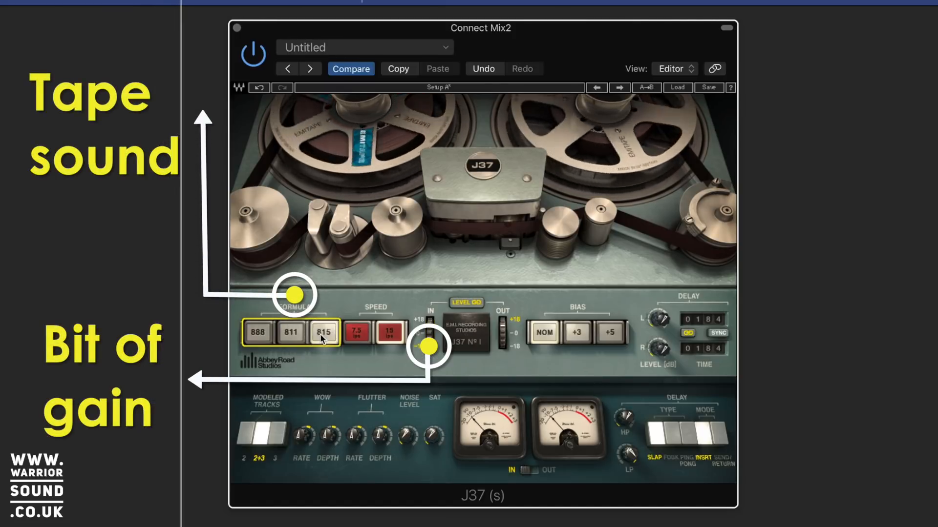
pyautogui.click(295, 336)
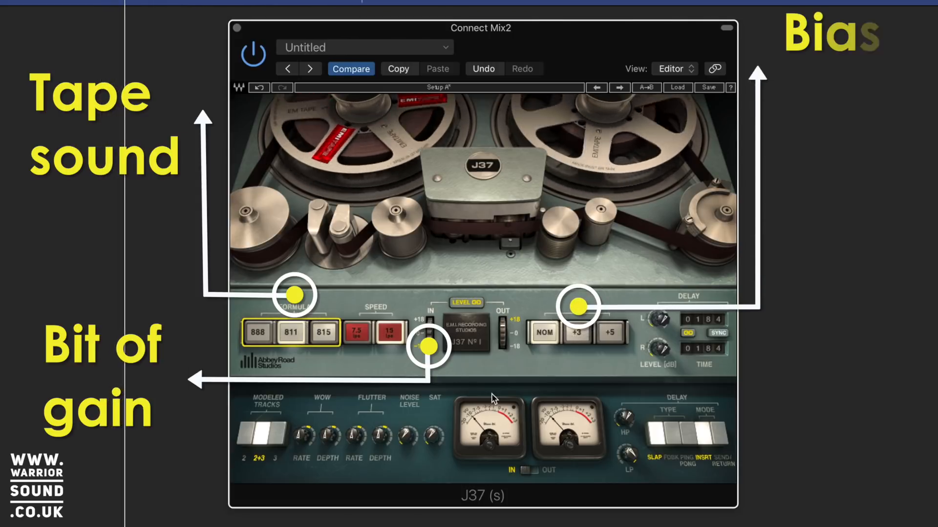
# Set the J37's tape bias to +3.
pyautogui.click(577, 339)
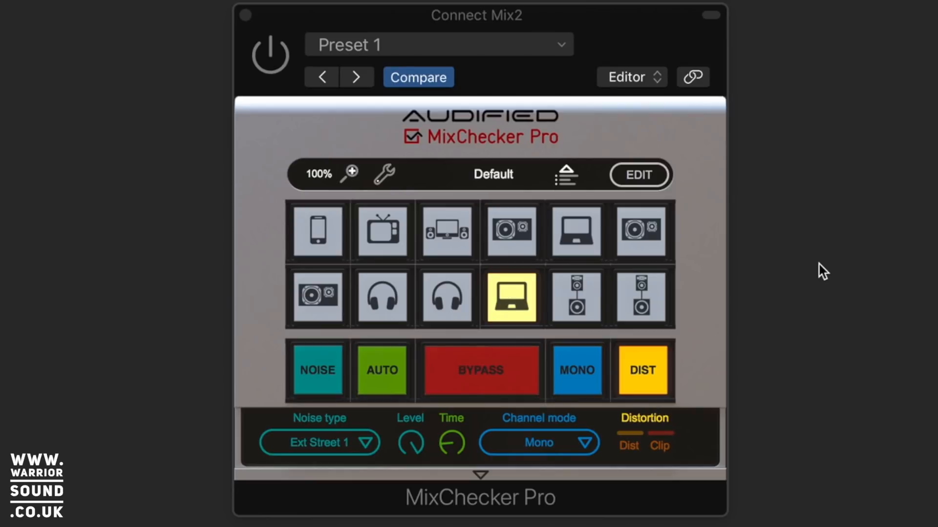
# Turn on MixChecker Pro and audition the Phone 5" Grey, TV 32", Desktop 3" Red and lower-row laptop simulations.
pyautogui.click(311, 229)
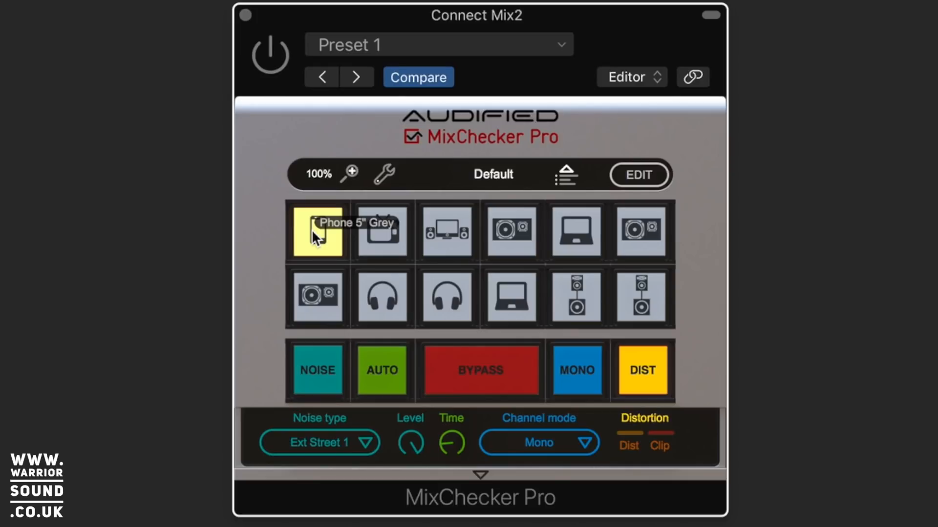
pyautogui.click(283, 56)
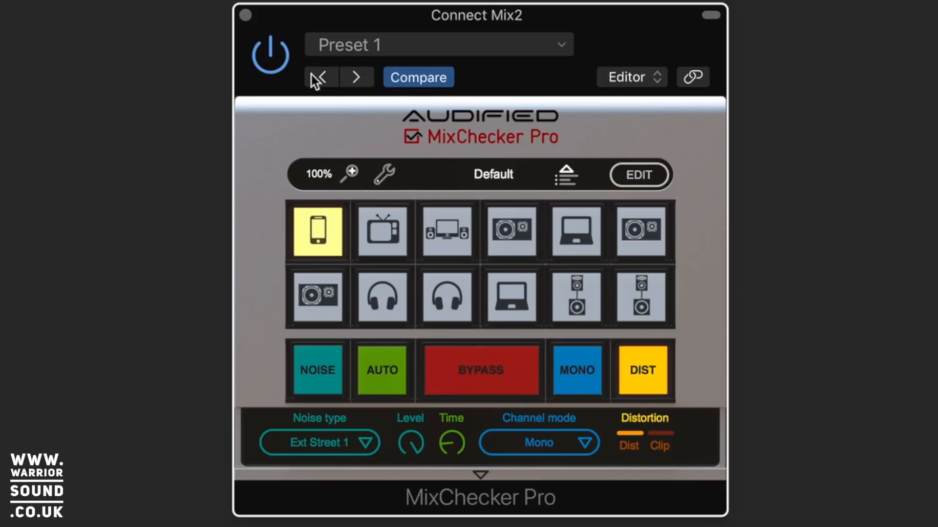
pyautogui.click(381, 227)
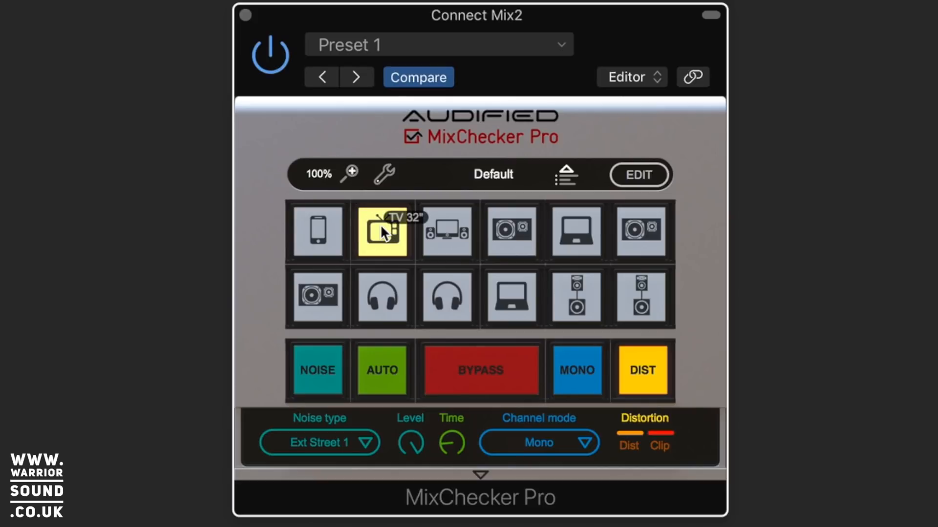
pyautogui.click(442, 237)
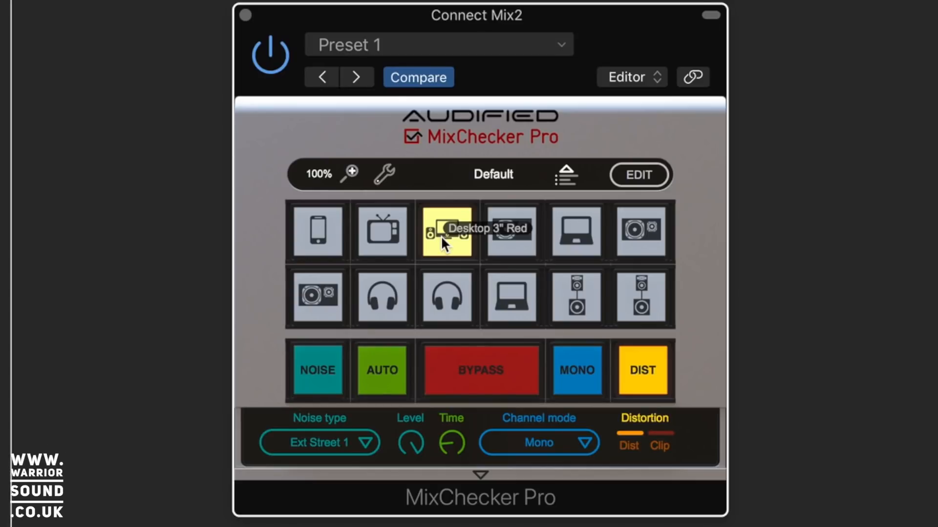
pyautogui.click(517, 294)
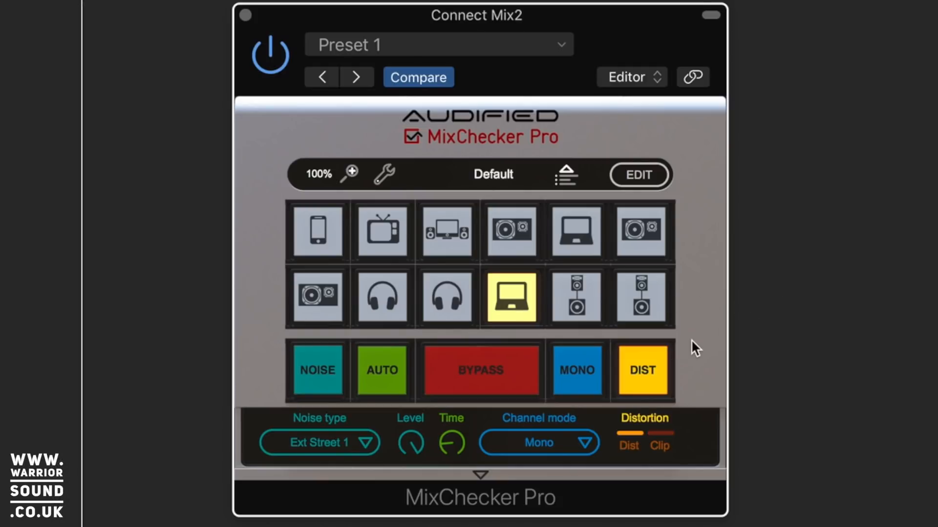
# Enable MixChecker Pro's Ext Street 2 background noise and audition the phone simulation with distortion turned off.
pyautogui.click(319, 370)
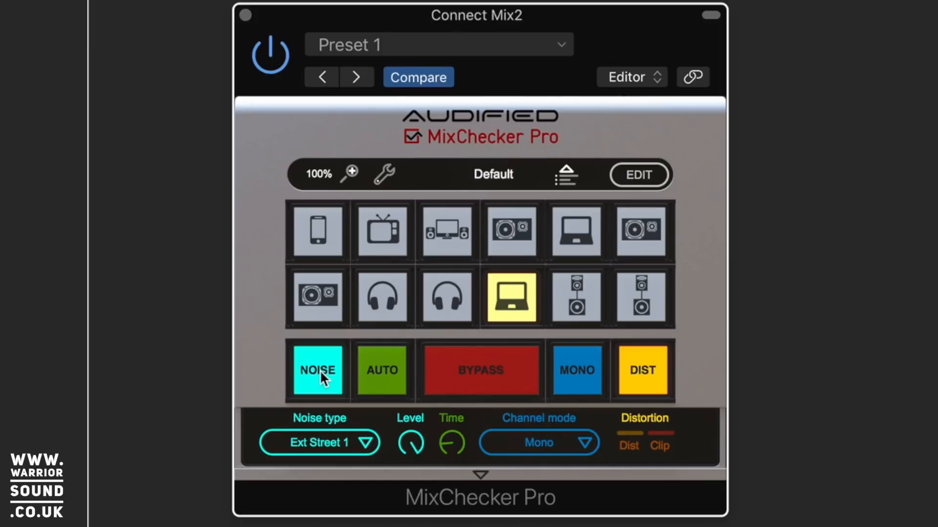
pyautogui.click(366, 443)
pyautogui.click(645, 371)
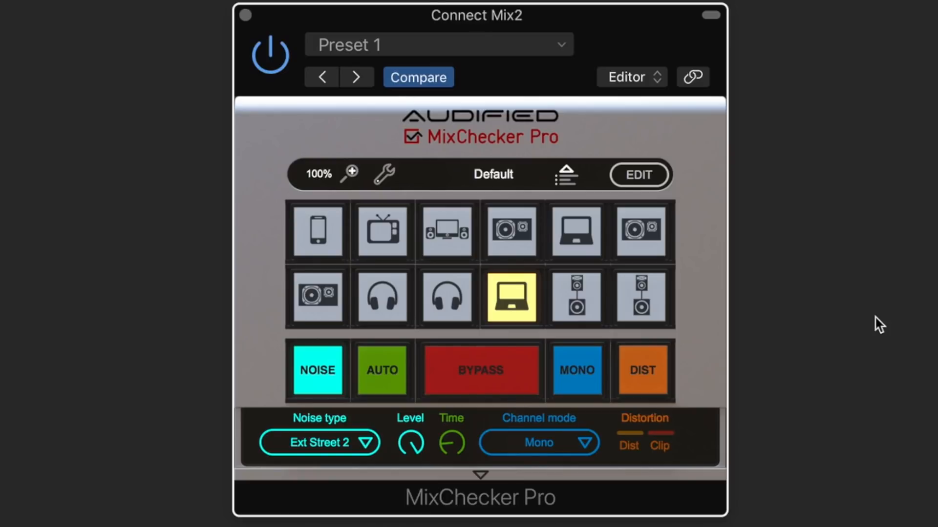
pyautogui.click(317, 239)
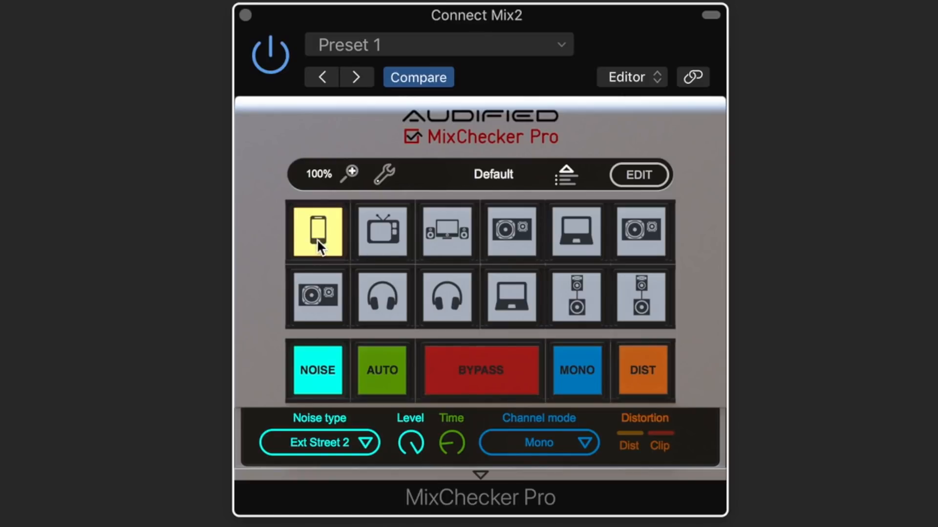